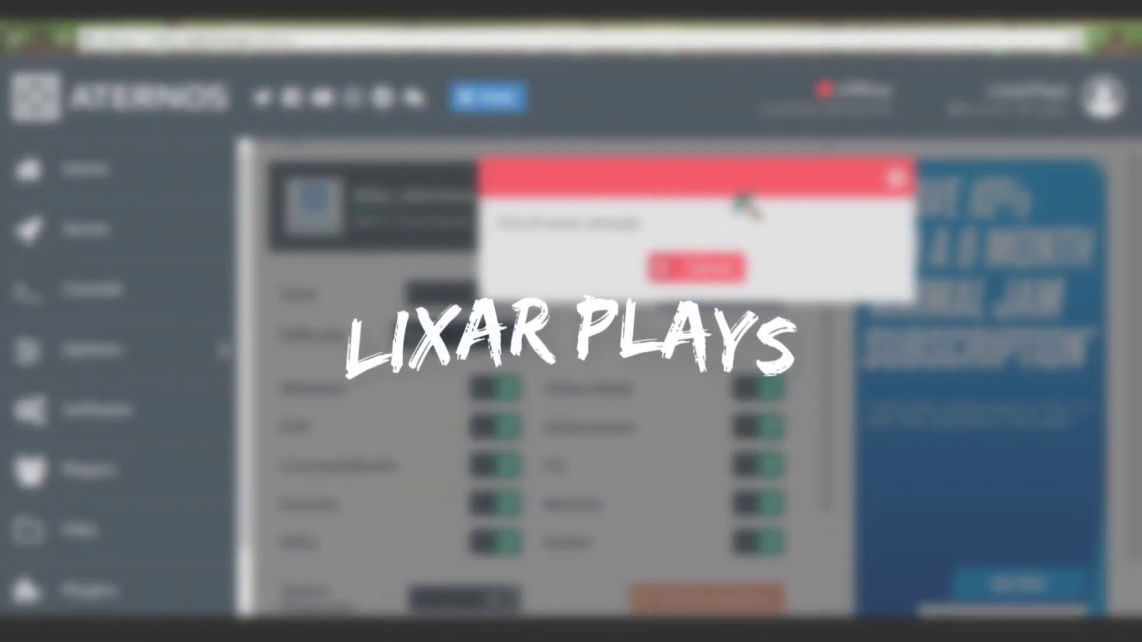
- Close the Aternos intro warning message
click(718, 266)
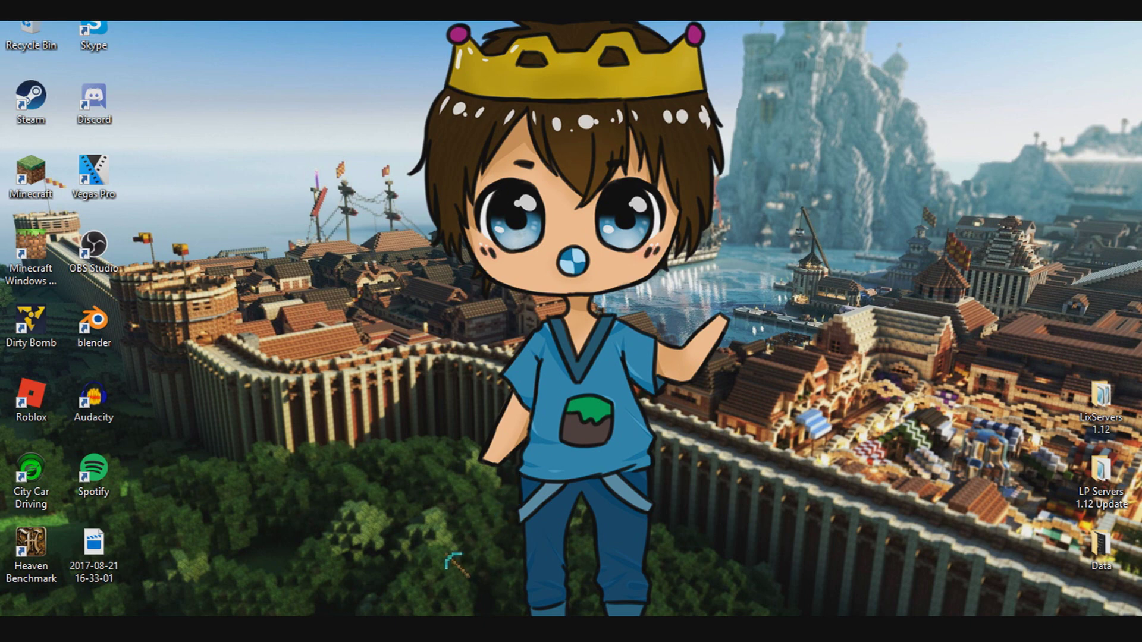
- Log in to Aternos from the Play page after passing the 'I'm not a robot' check
click(470, 499)
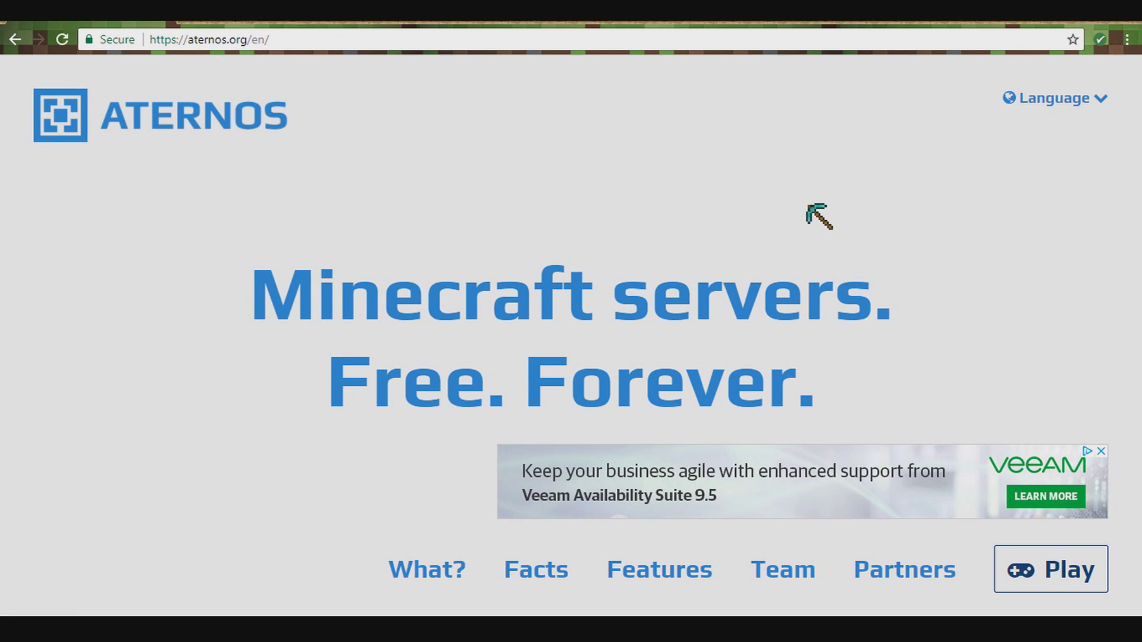
click(1036, 555)
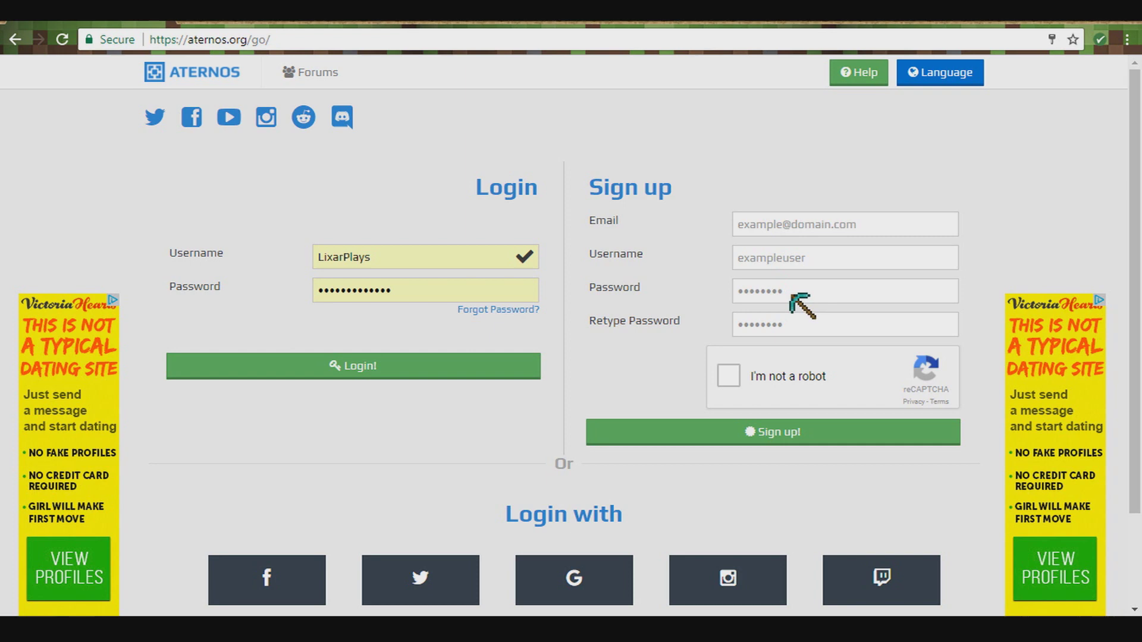
click(730, 380)
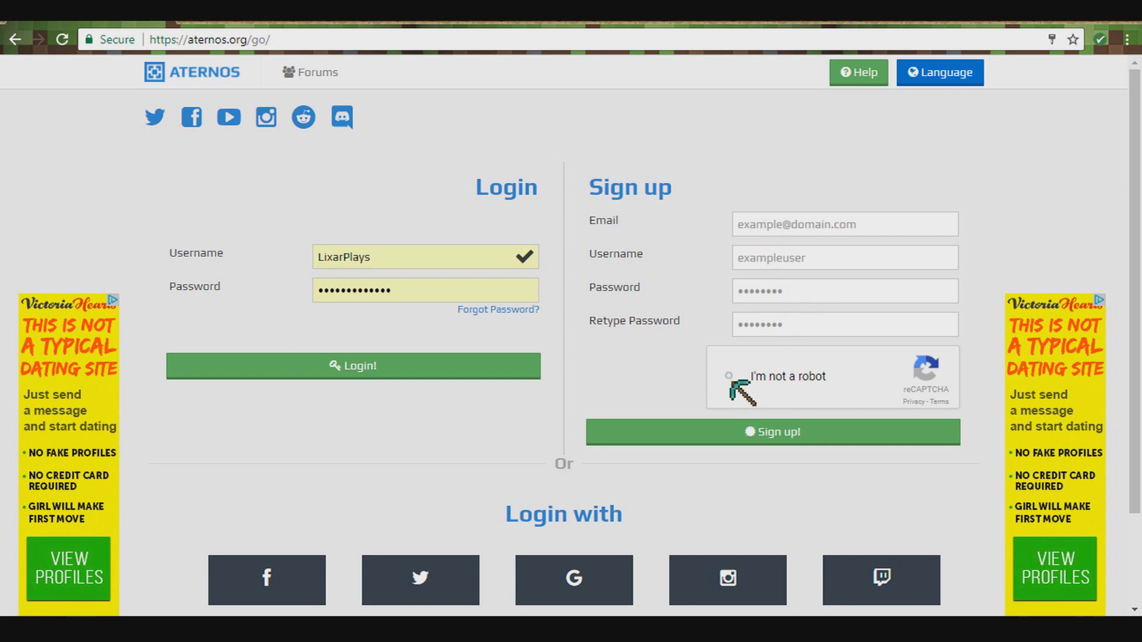
click(515, 366)
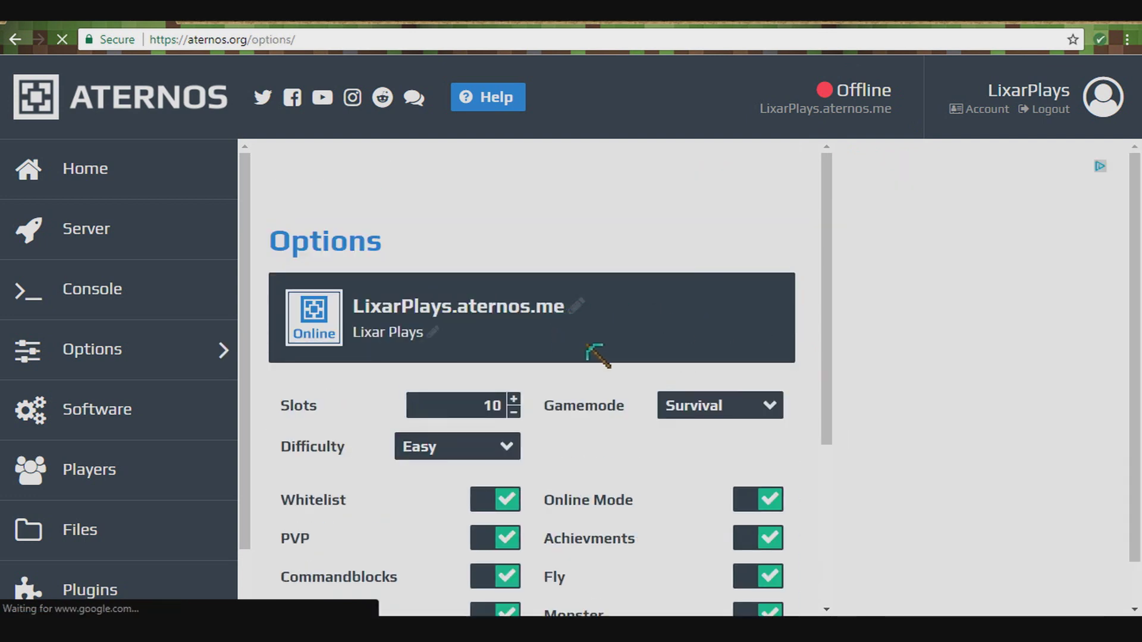
- Open the Home start page and scroll through its Aternos Twitter feed
scroll(523, 360, down, 2)
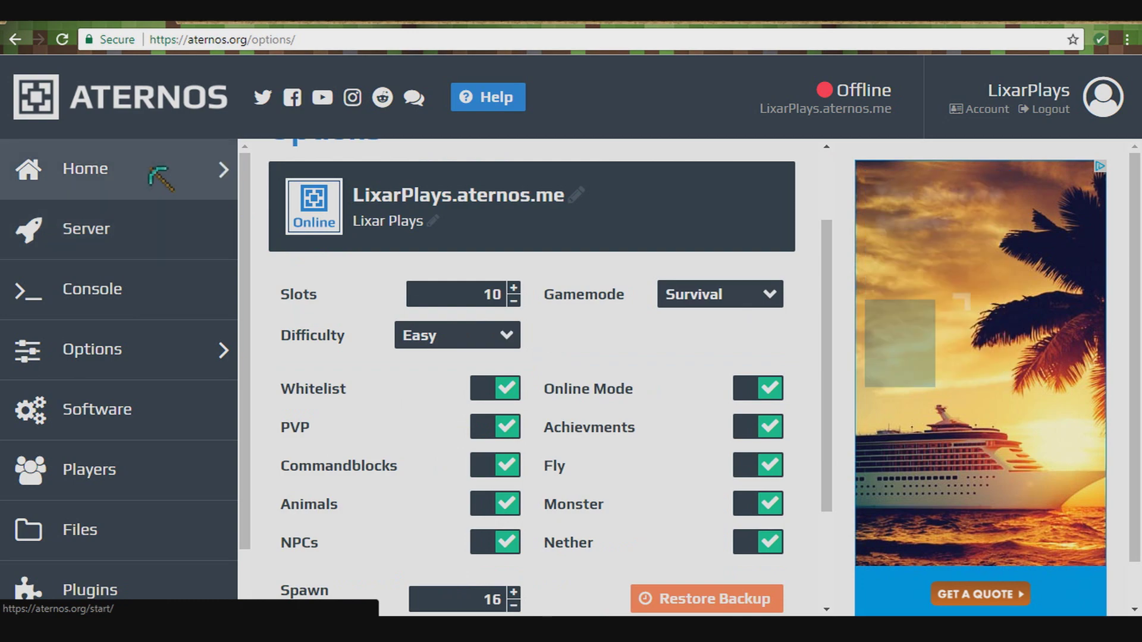
click(150, 169)
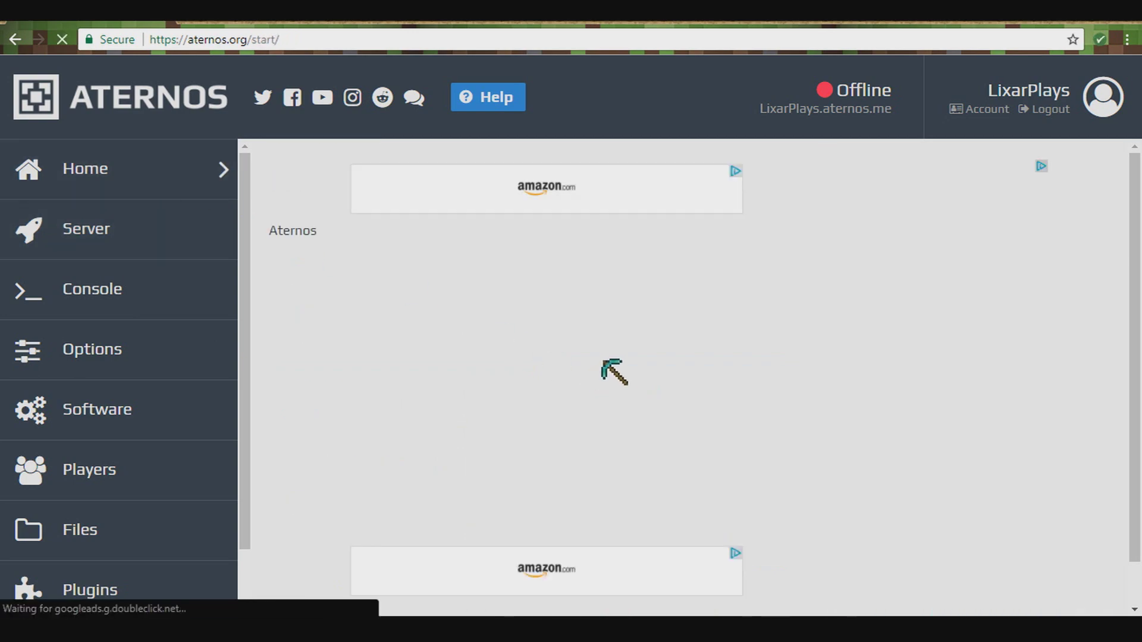
scroll(731, 402, down, 2)
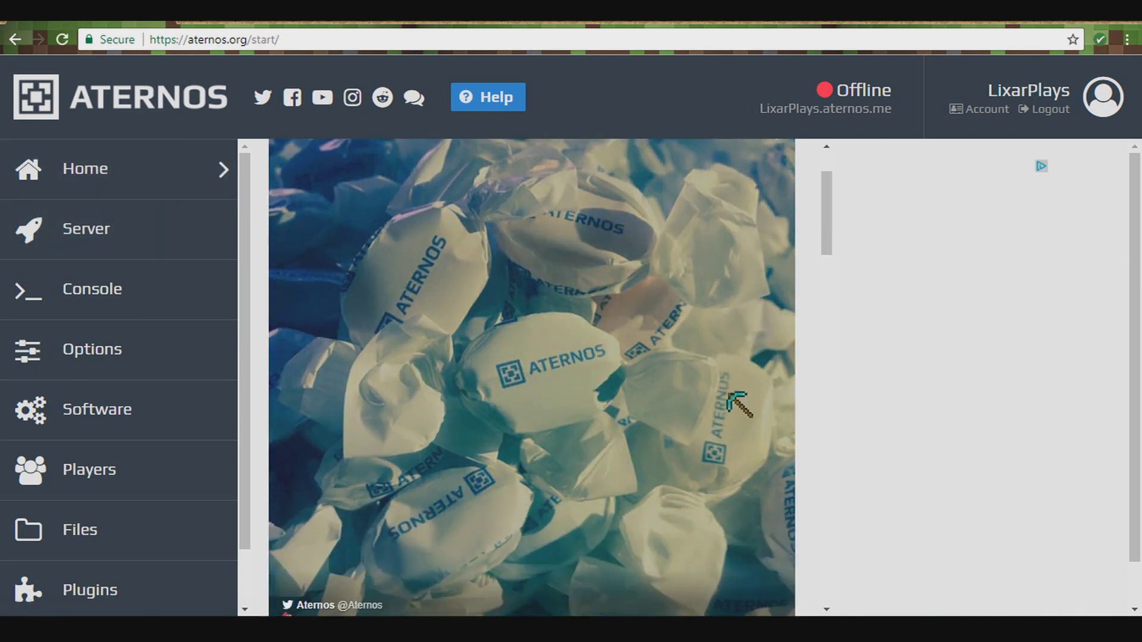
scroll(730, 394, down, 15)
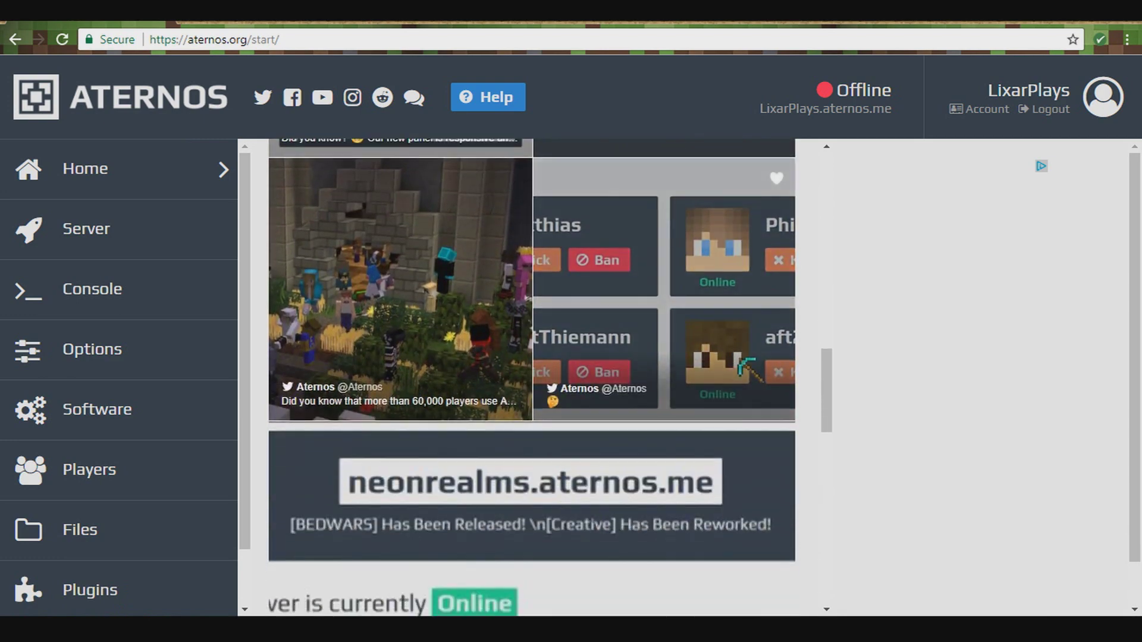
scroll(740, 360, down, 15)
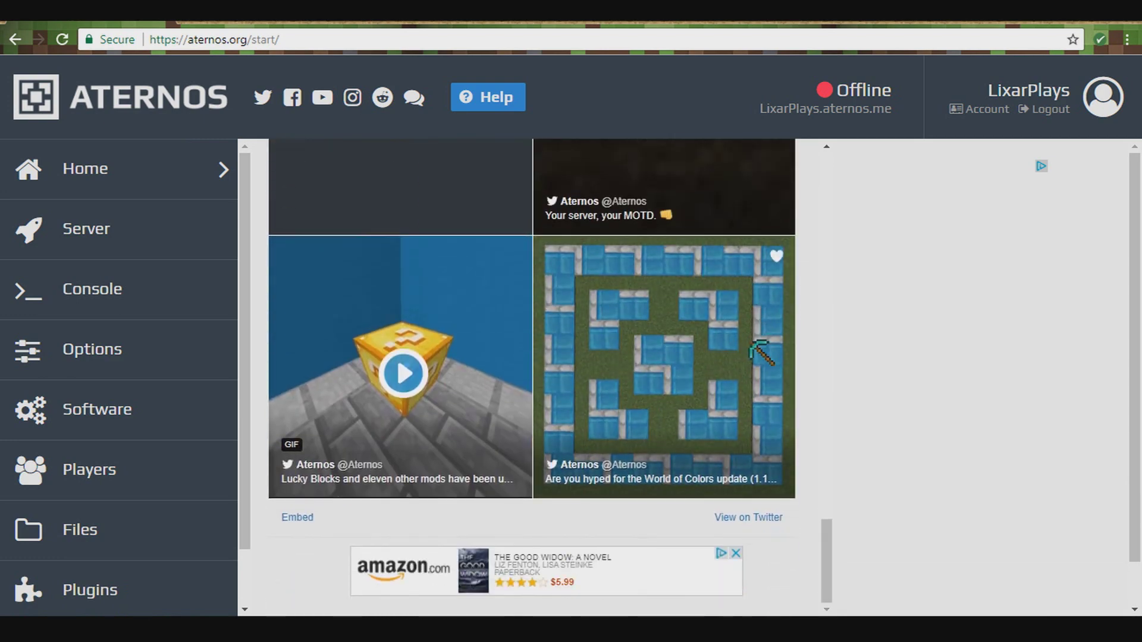
scroll(762, 352, up, 20)
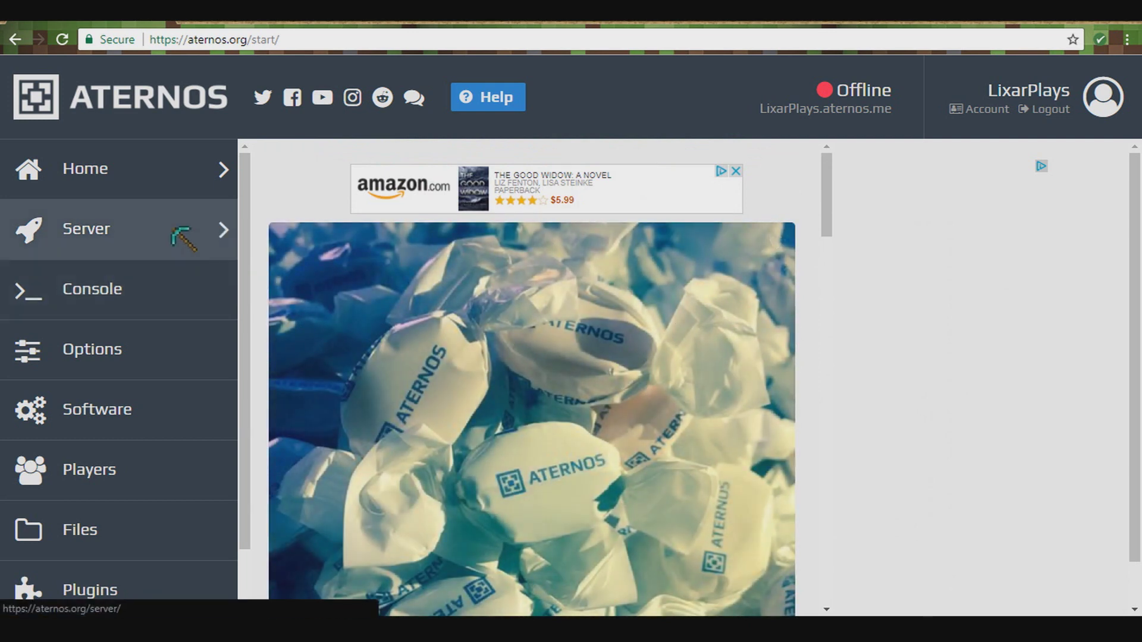
- View the server's public web page, then return and open Options via the address pencil icon
click(174, 230)
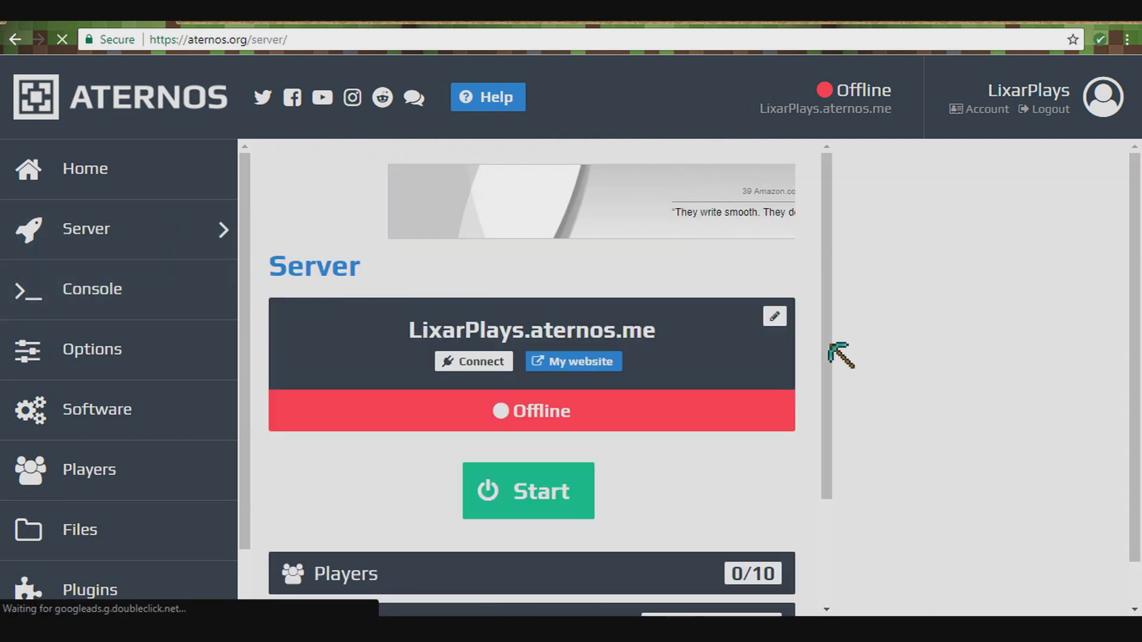
scroll(773, 351, down, 2)
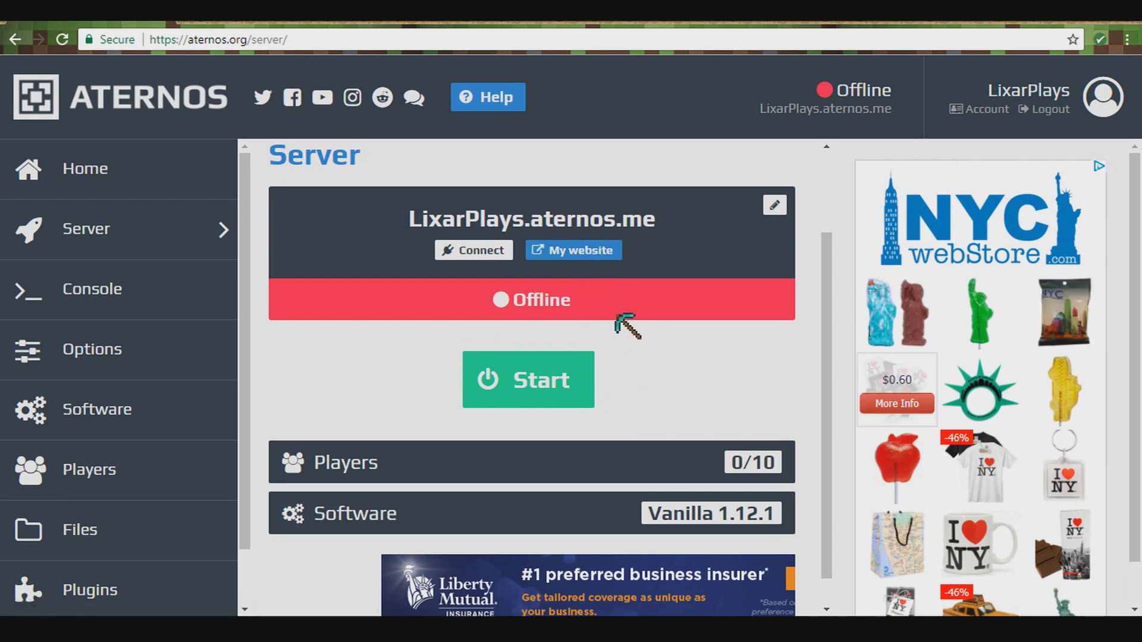
click(591, 250)
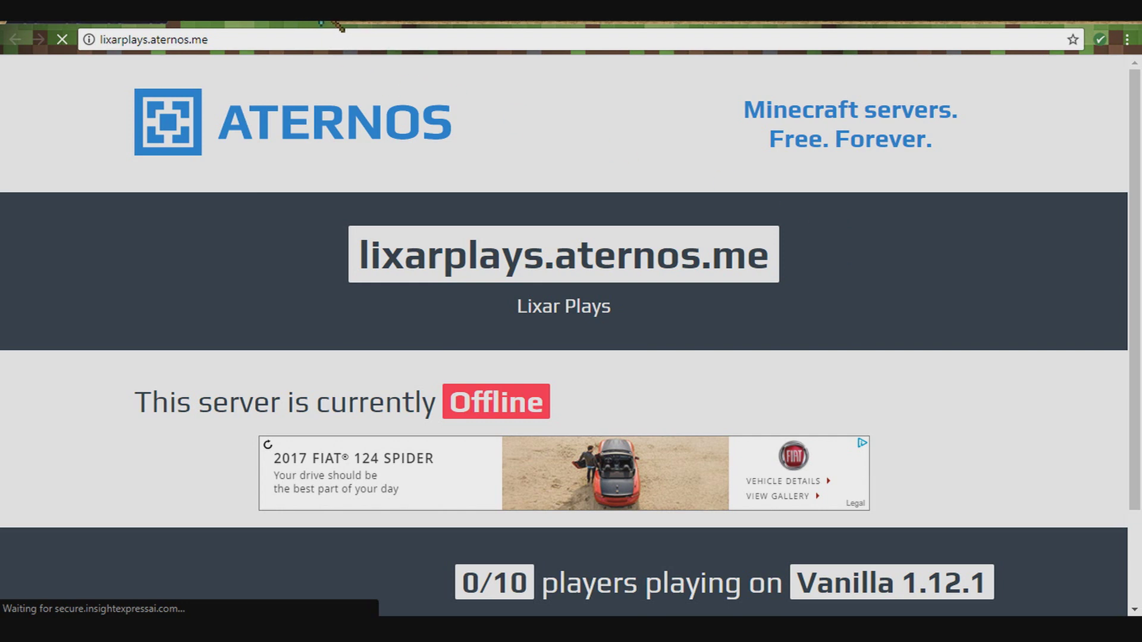
click(326, 24)
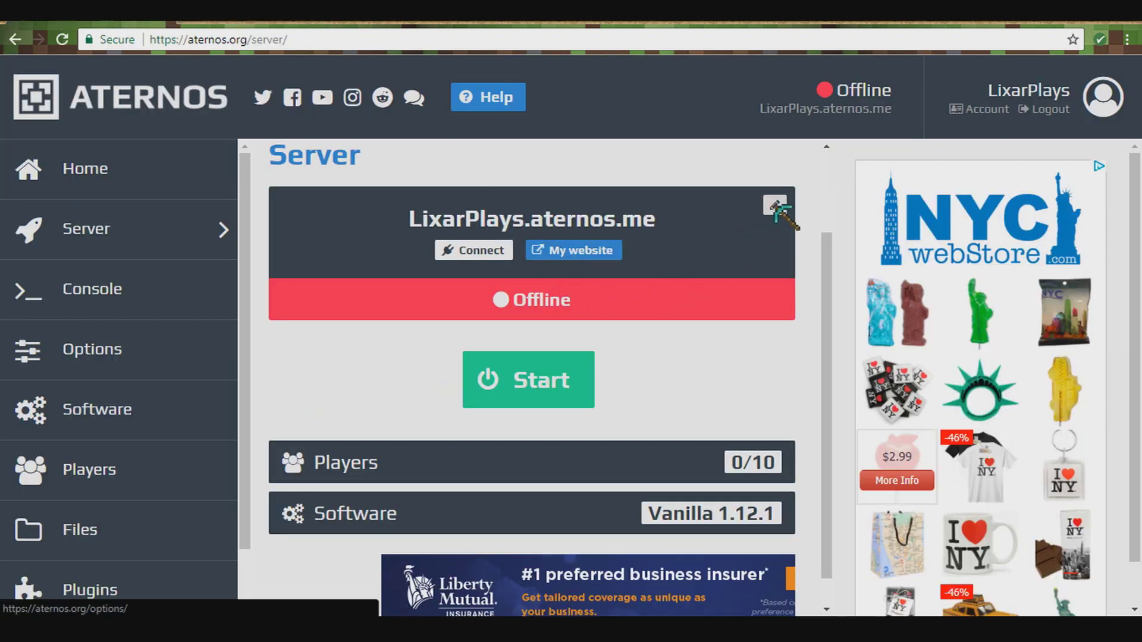
click(775, 207)
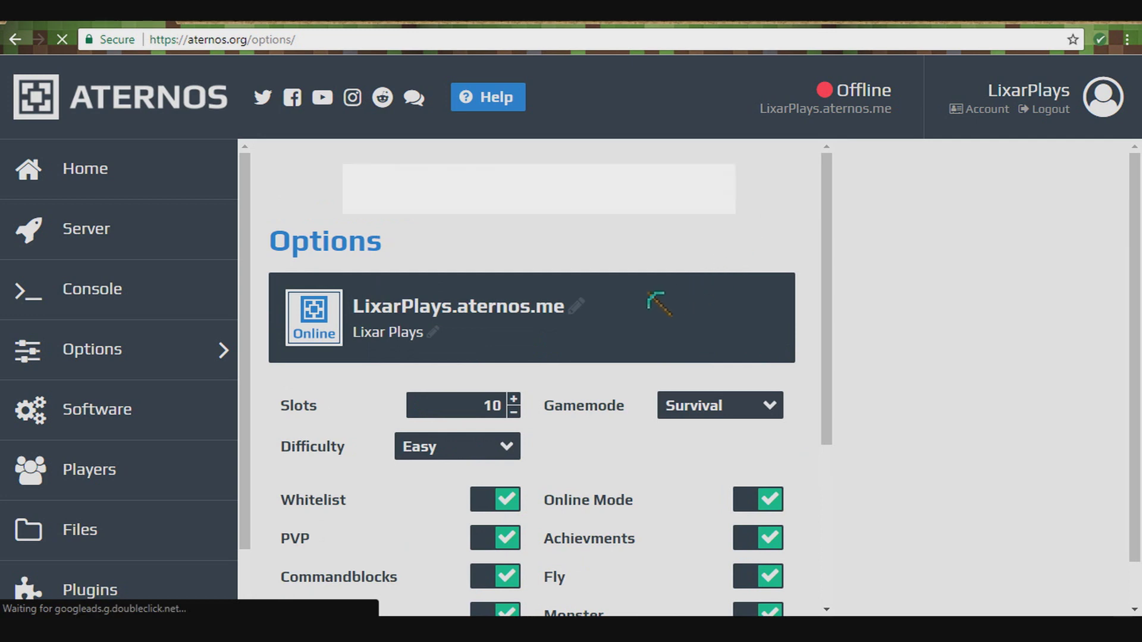
scroll(624, 280, down, 2)
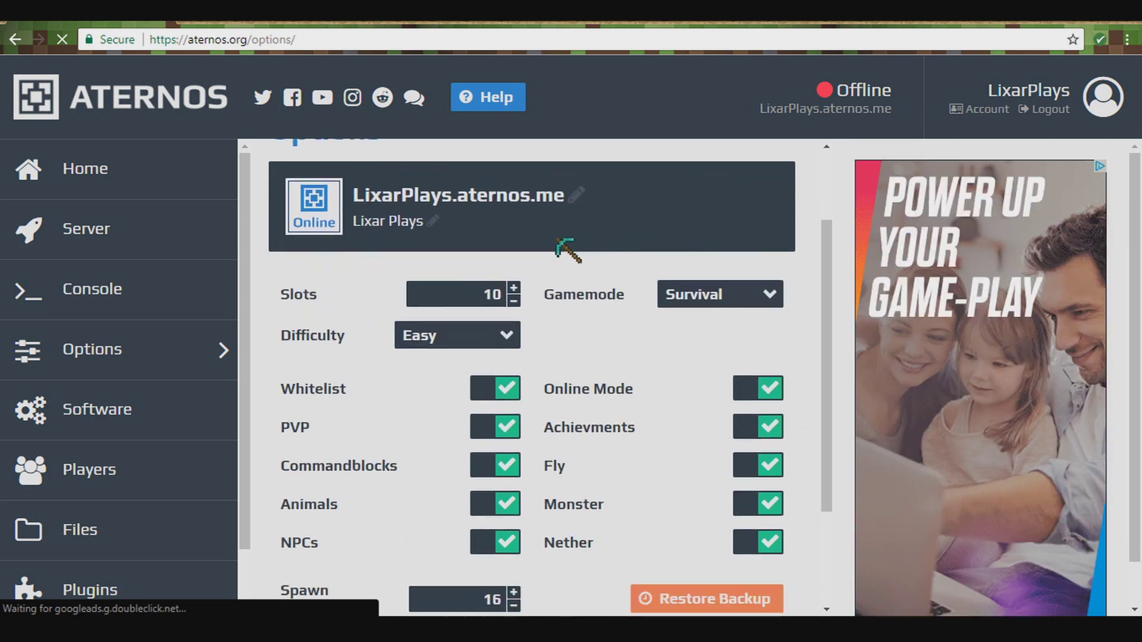
- Replace the server address name with a new one in the address field
click(574, 194)
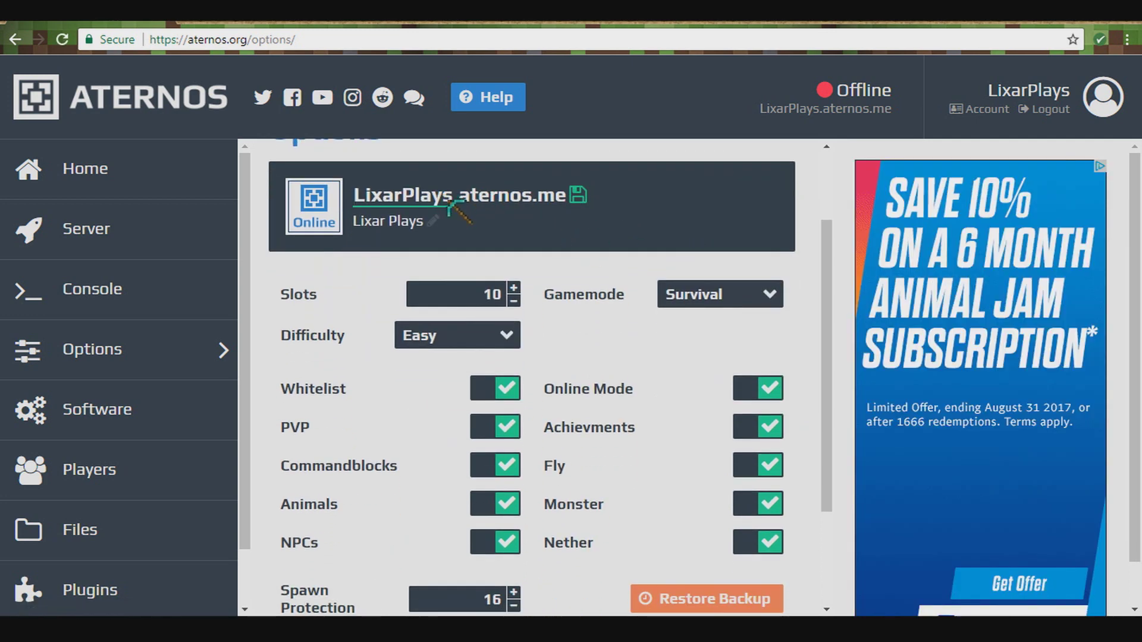
key(BackSpace)
key(BackSpace)
key(BackSpace)
key(BackSpace)
key(BackSpace)
key(BackSpace)
key(BackSpace)
key(BackSpace)
key(BackSpace)
key(BackSpace)
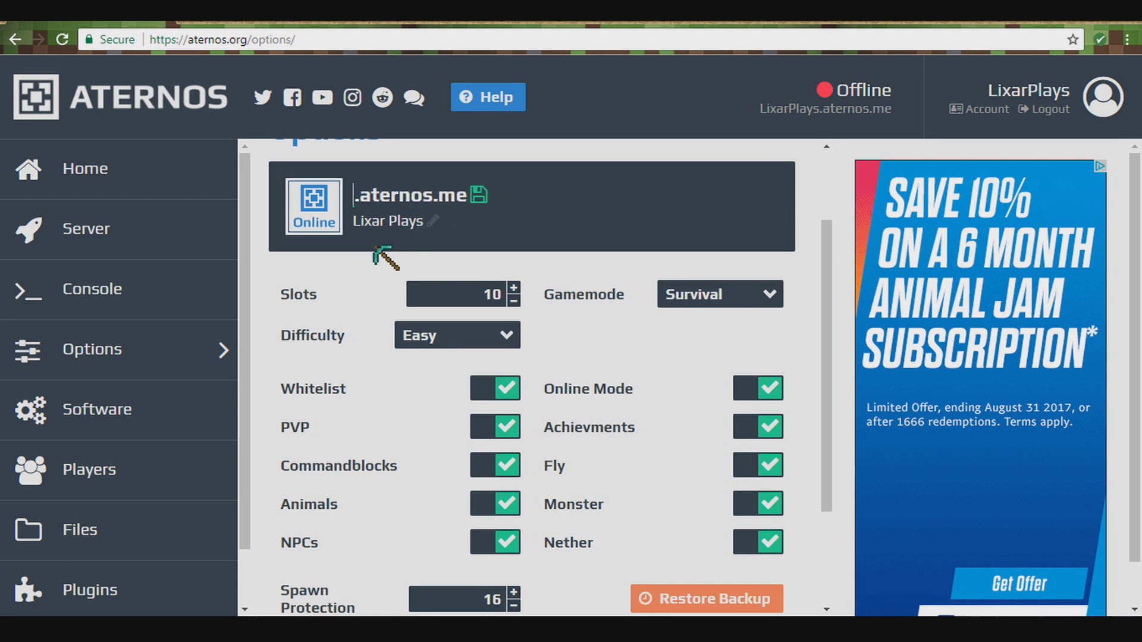
text(Lixar)
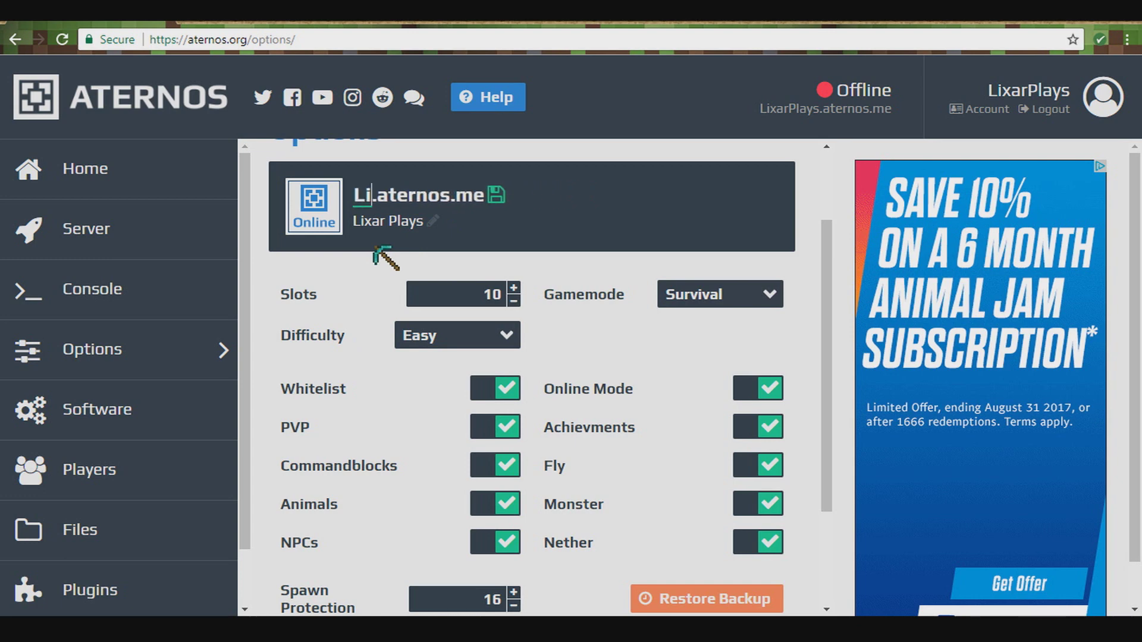
key(BackSpace)
key(BackSpace)
key(BackSpace)
key(BackSpace)
key(BackSpace)
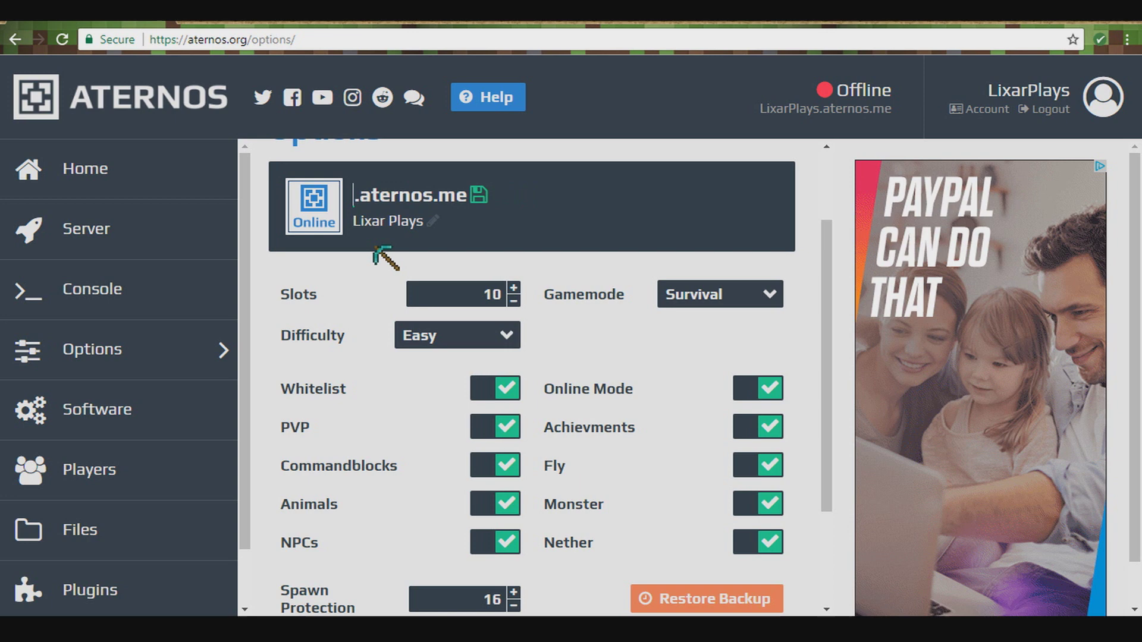
text(Alec)
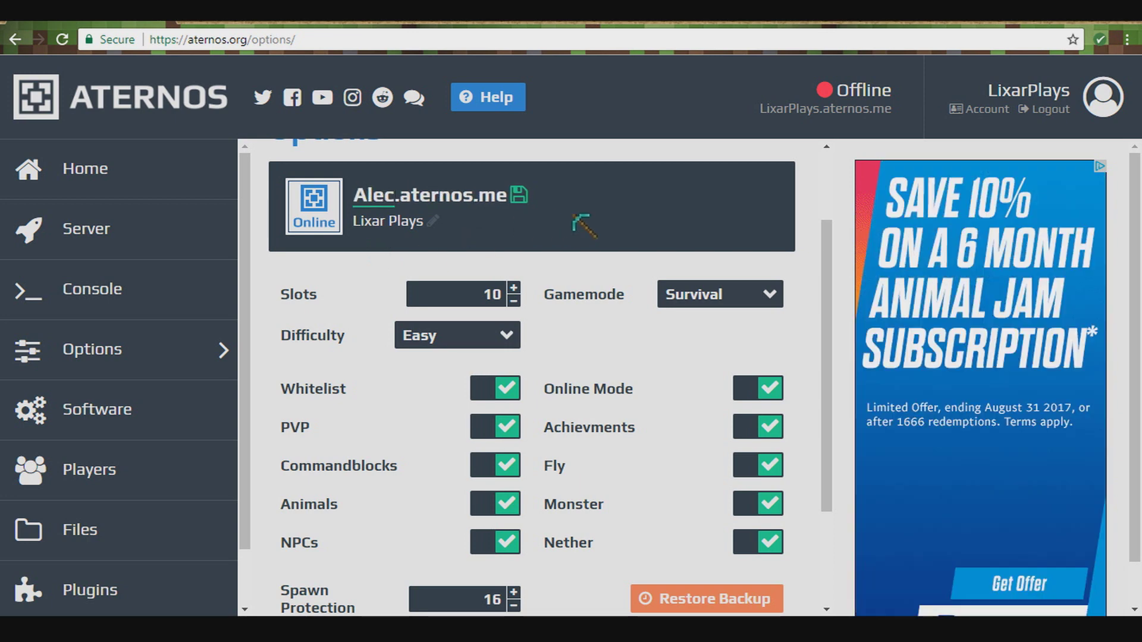
- Save the description as 'Test Server'; the new address is refused as 'IP exists already'
click(429, 220)
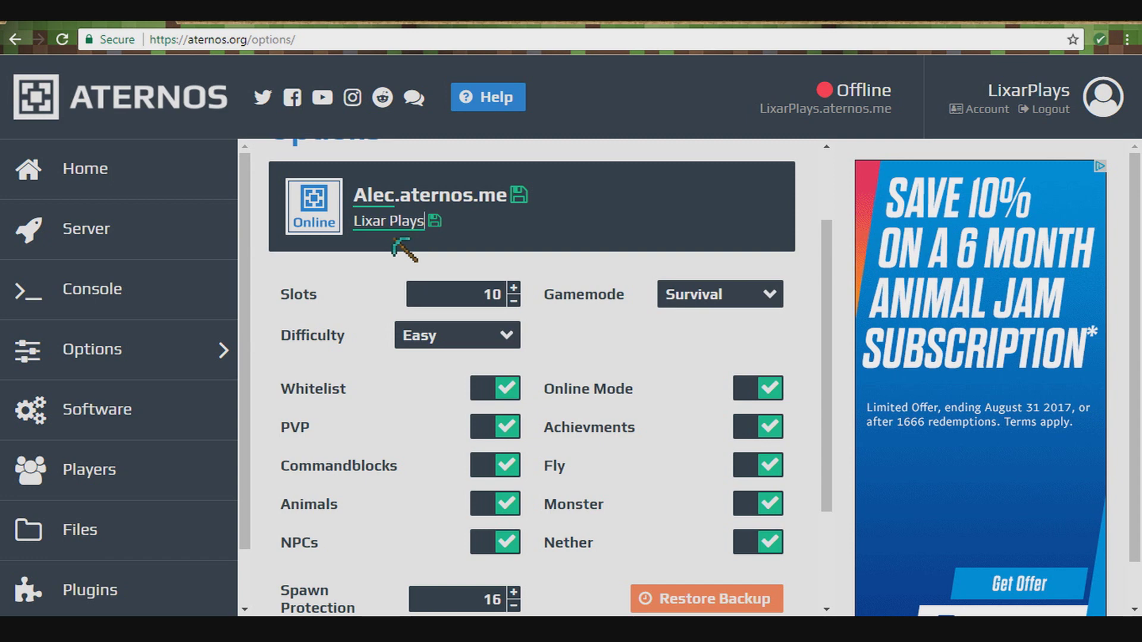
key(BackSpace)
key(BackSpace)
key(BackSpace)
key(BackSpace)
key(BackSpace)
key(BackSpace)
key(BackSpace)
key(BackSpace)
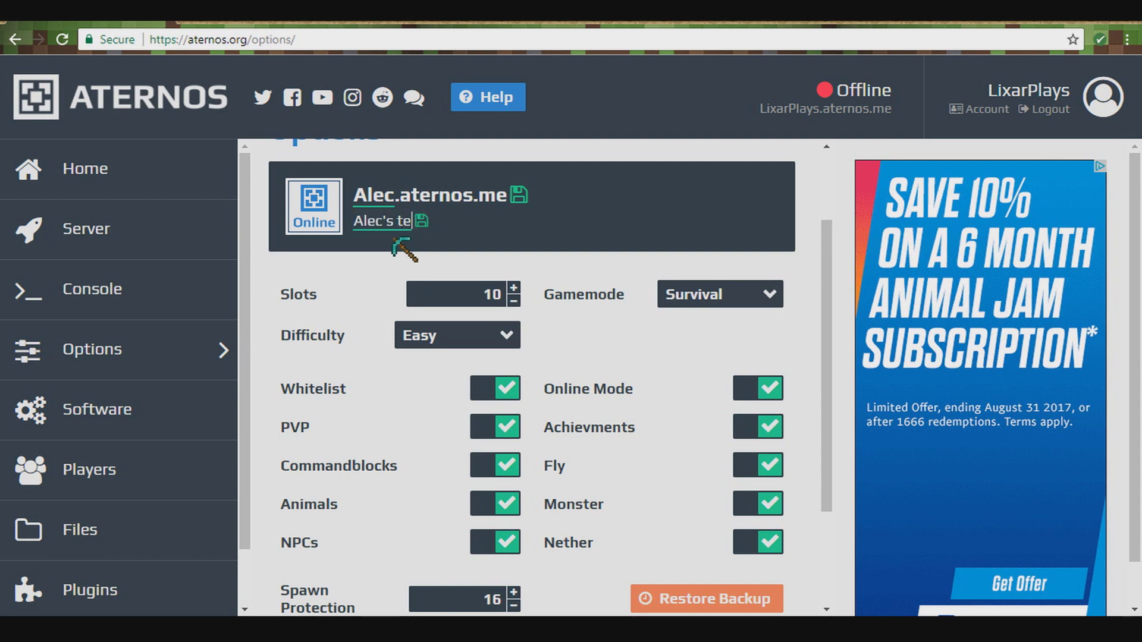
key(BackSpace)
key(BackSpace)
key(BackSpace)
key(BackSpace)
text(Test Server)
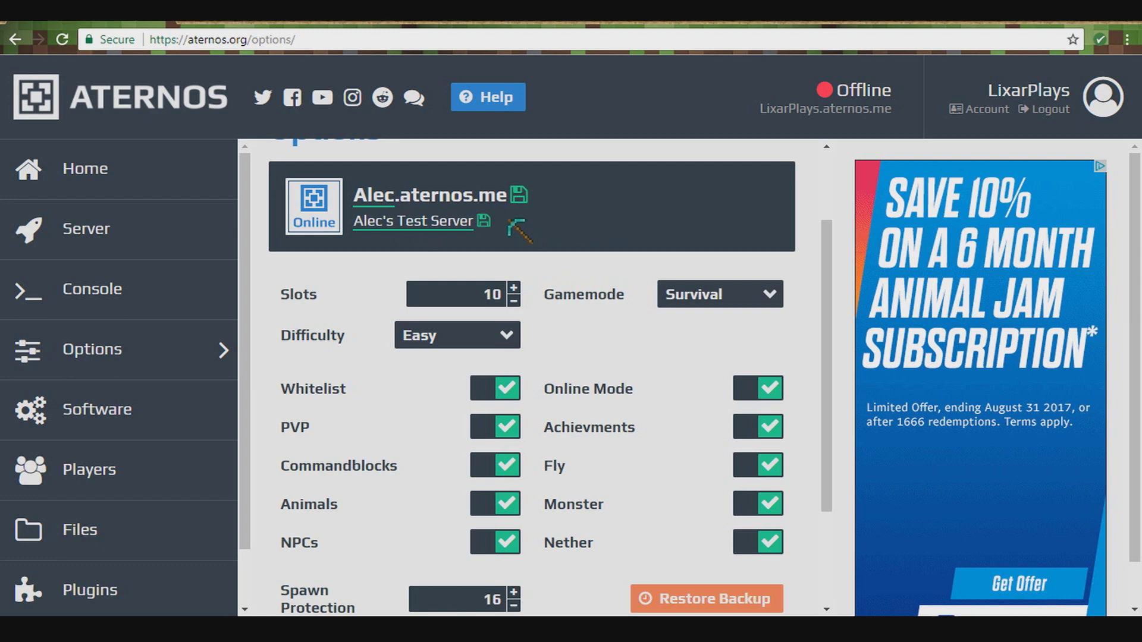
key(Return)
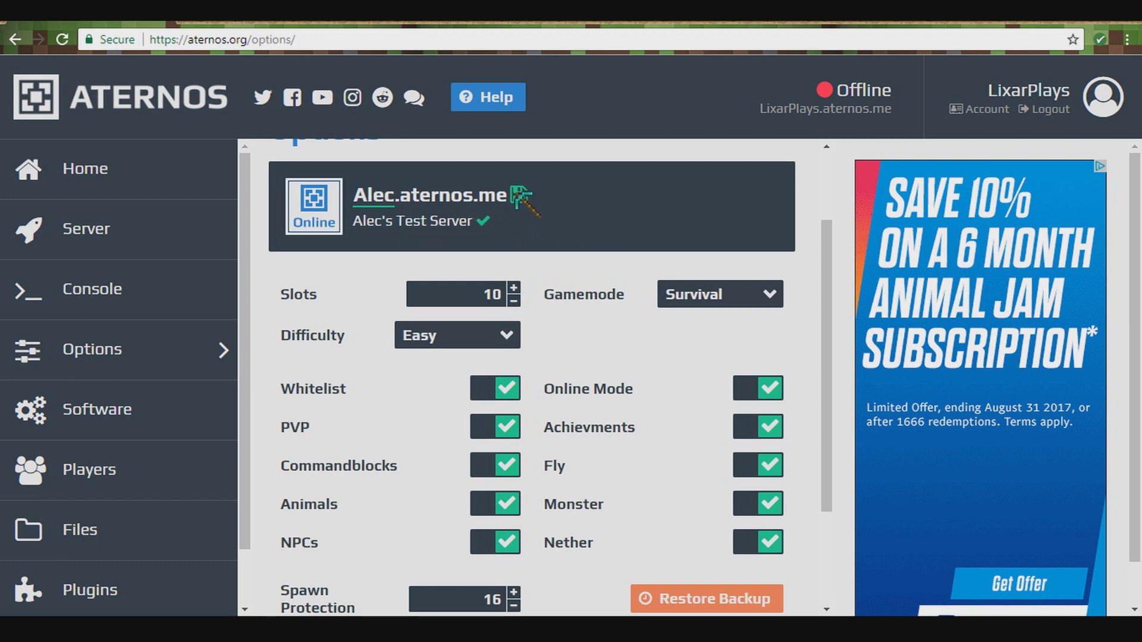
click(514, 192)
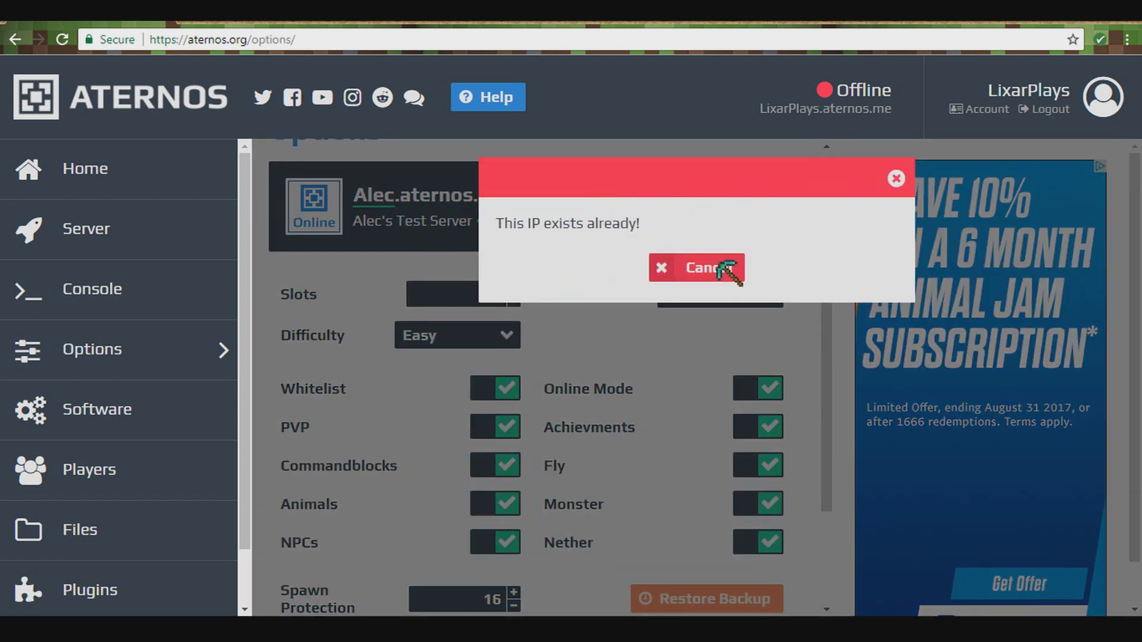
click(720, 263)
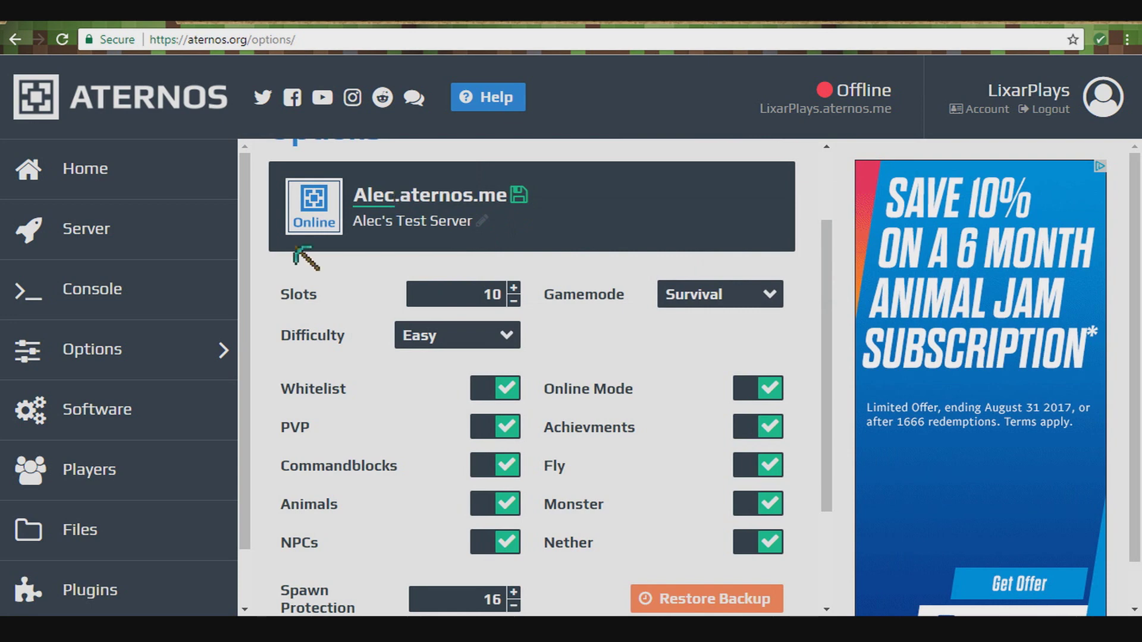
- Replace the rejected address with a username-based name and save it
key(BackSpace)
key(BackSpace)
key(BackSpace)
key(BackSpace)
text(Lixar)
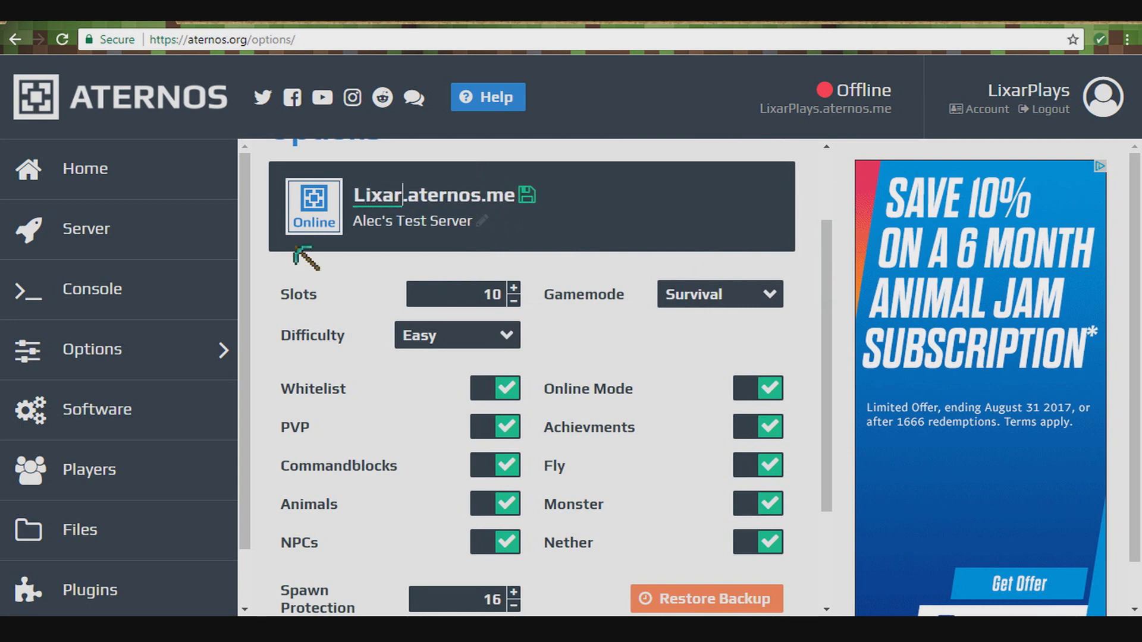
text(P)
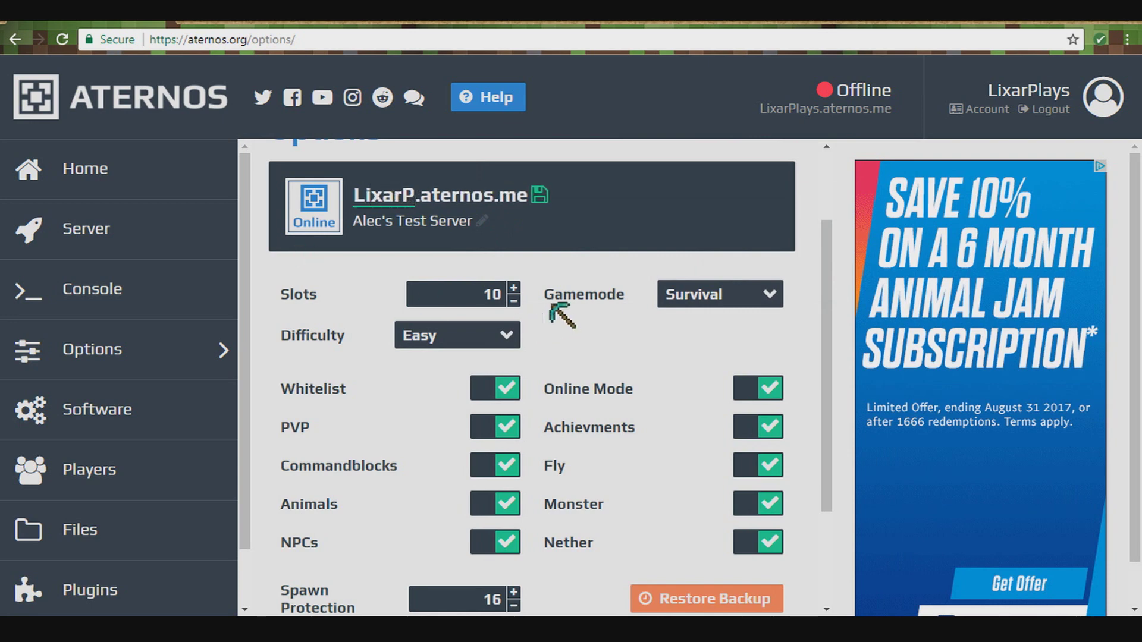
click(539, 195)
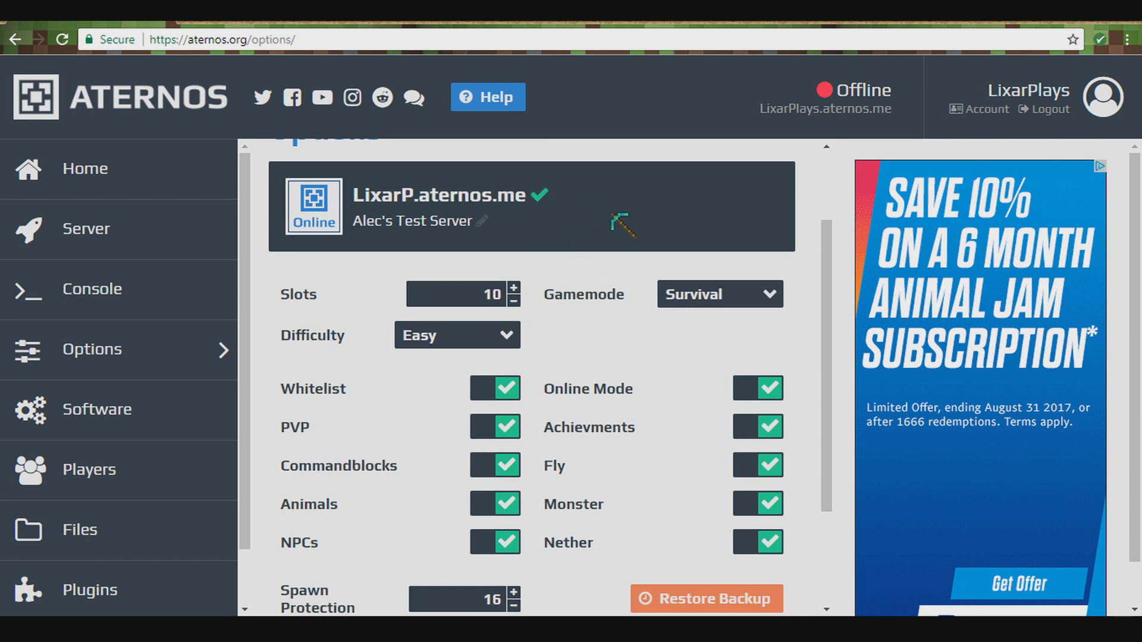
scroll(675, 214, down, 2)
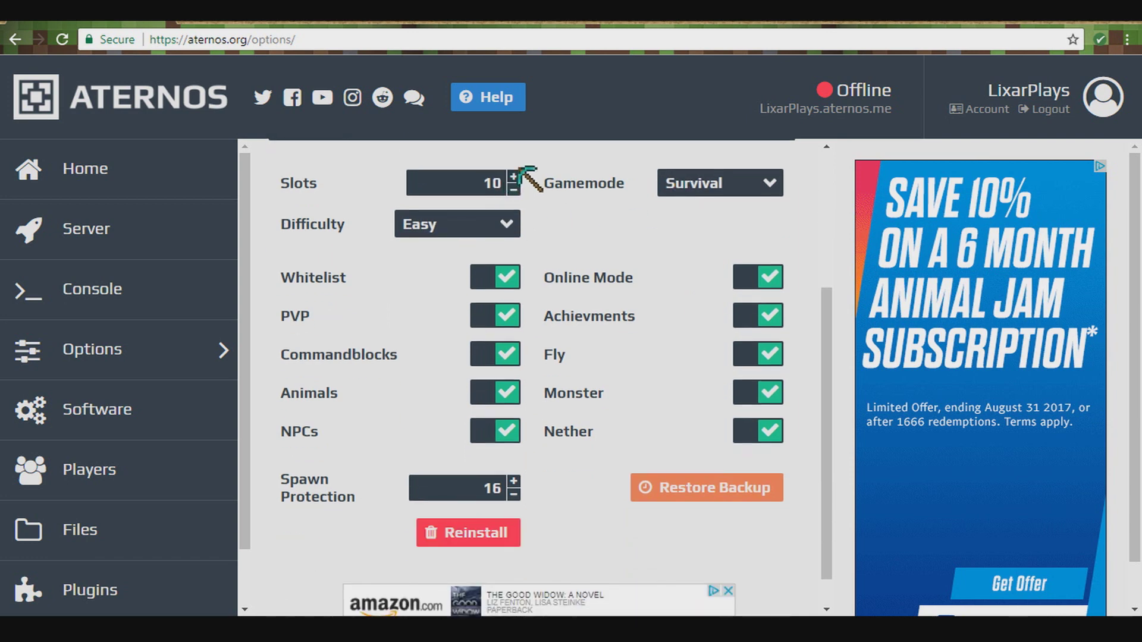
- Set Slots to 2, Gamemode to Creative and Difficulty to Peaceful
double_click(489, 183)
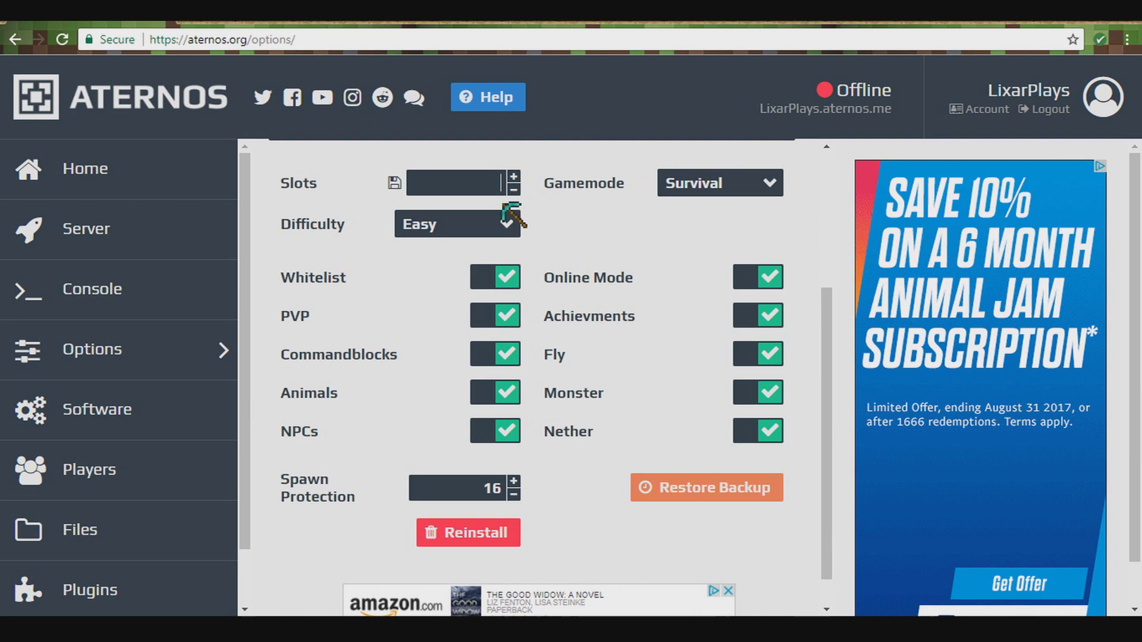
text(000000000)
click(394, 181)
click(741, 188)
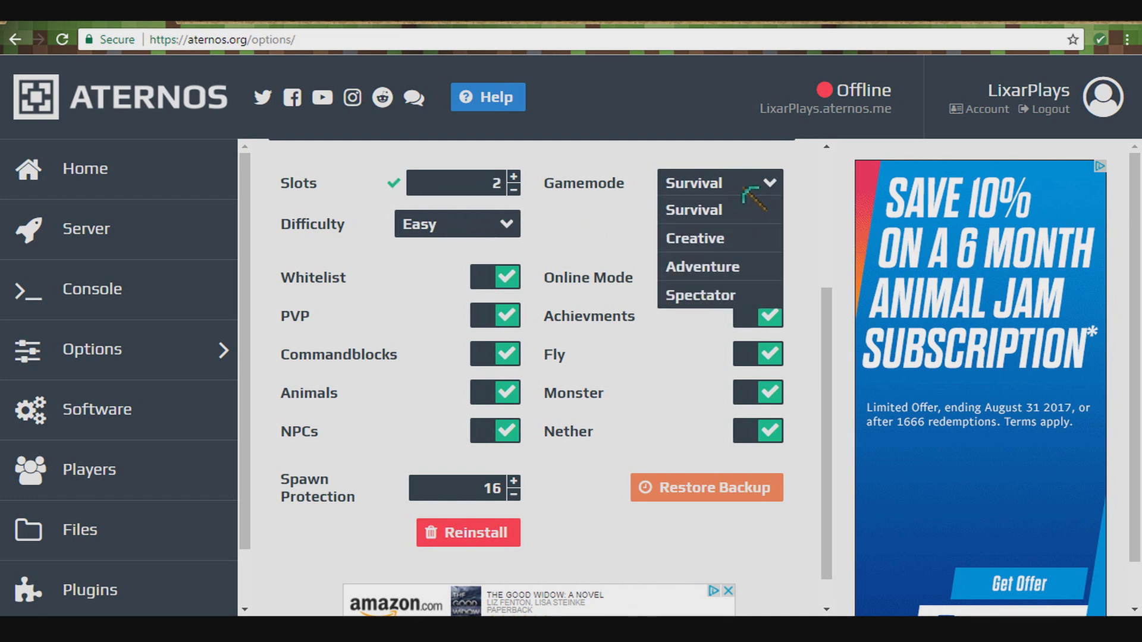
click(733, 235)
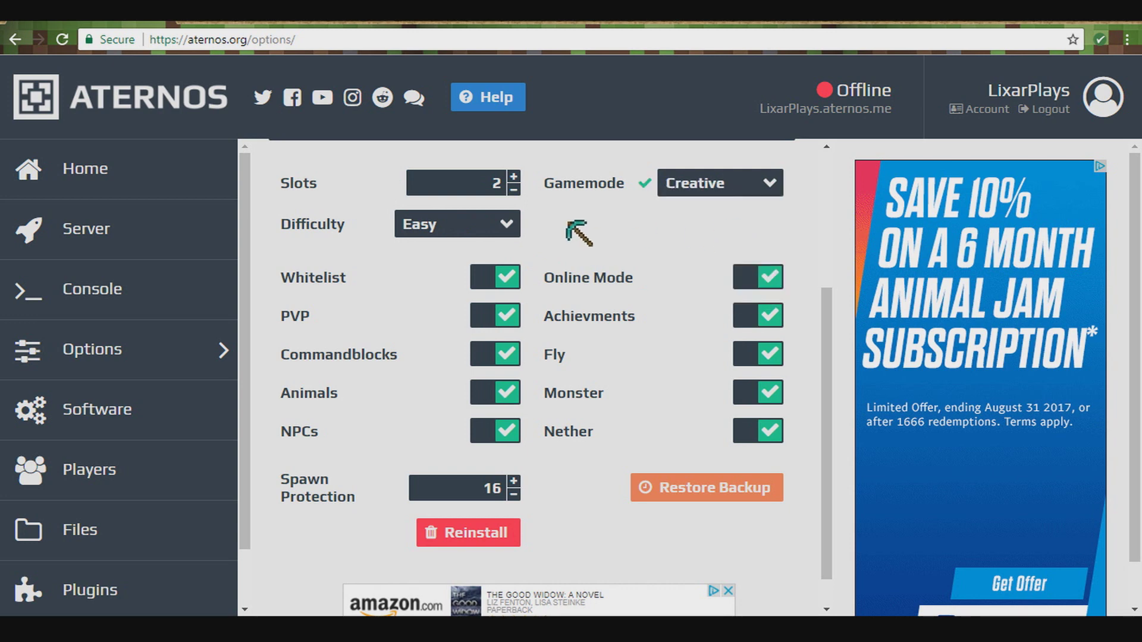
click(505, 224)
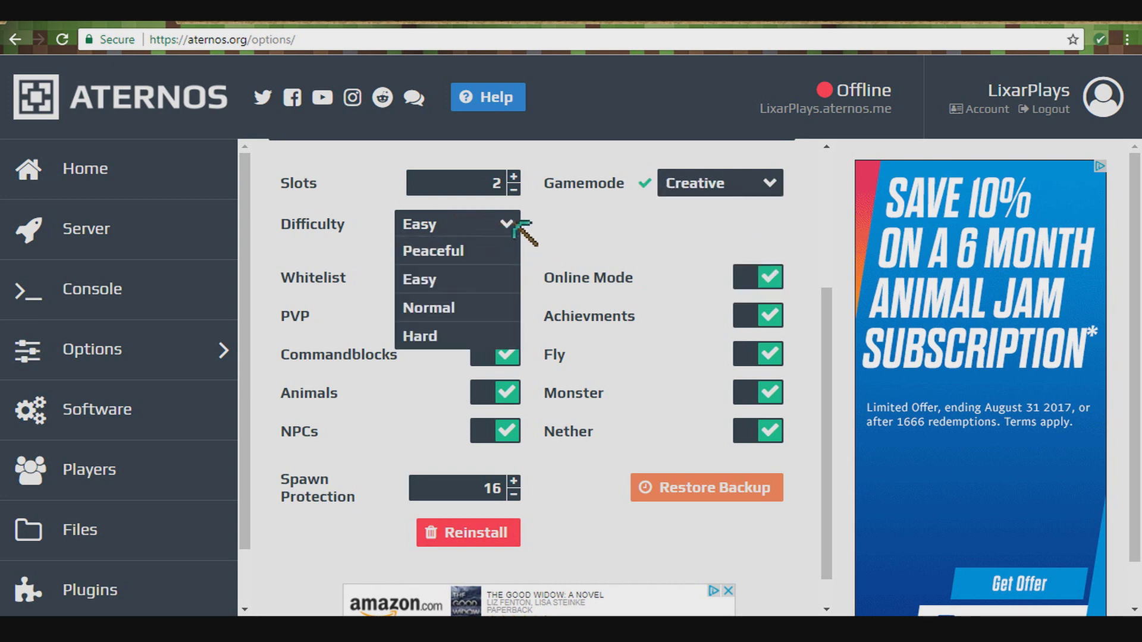
click(471, 250)
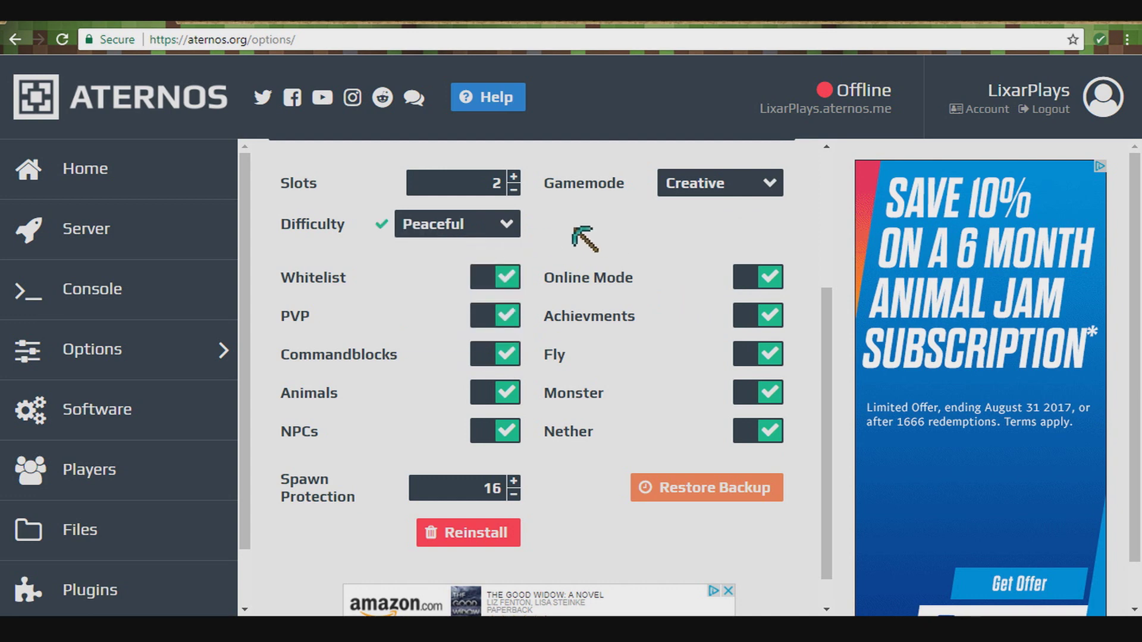
click(501, 229)
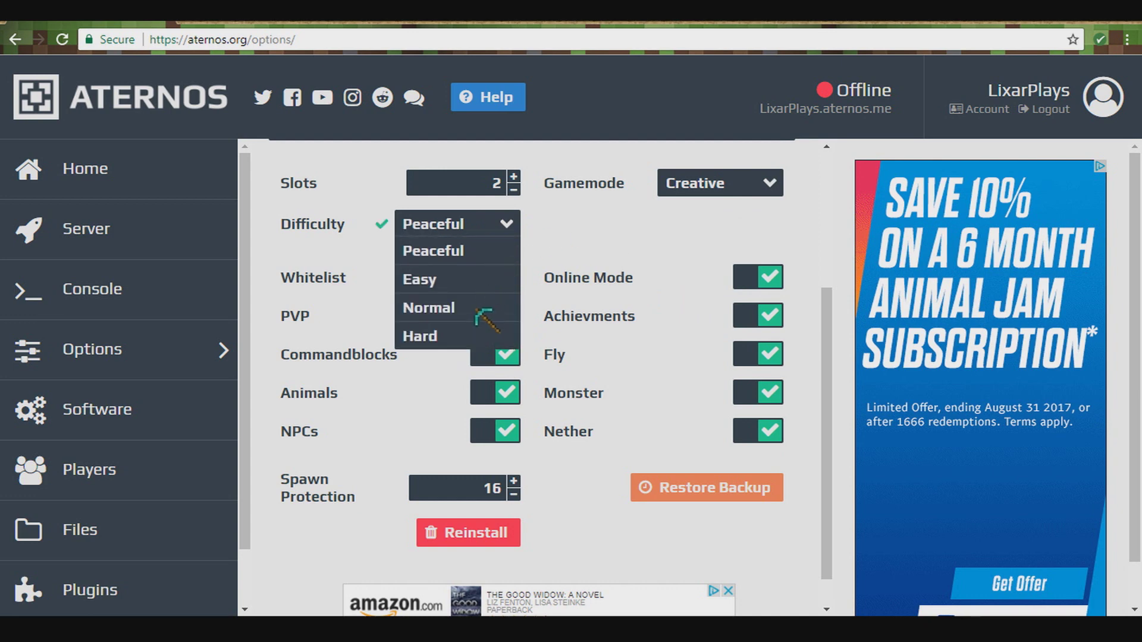
click(473, 249)
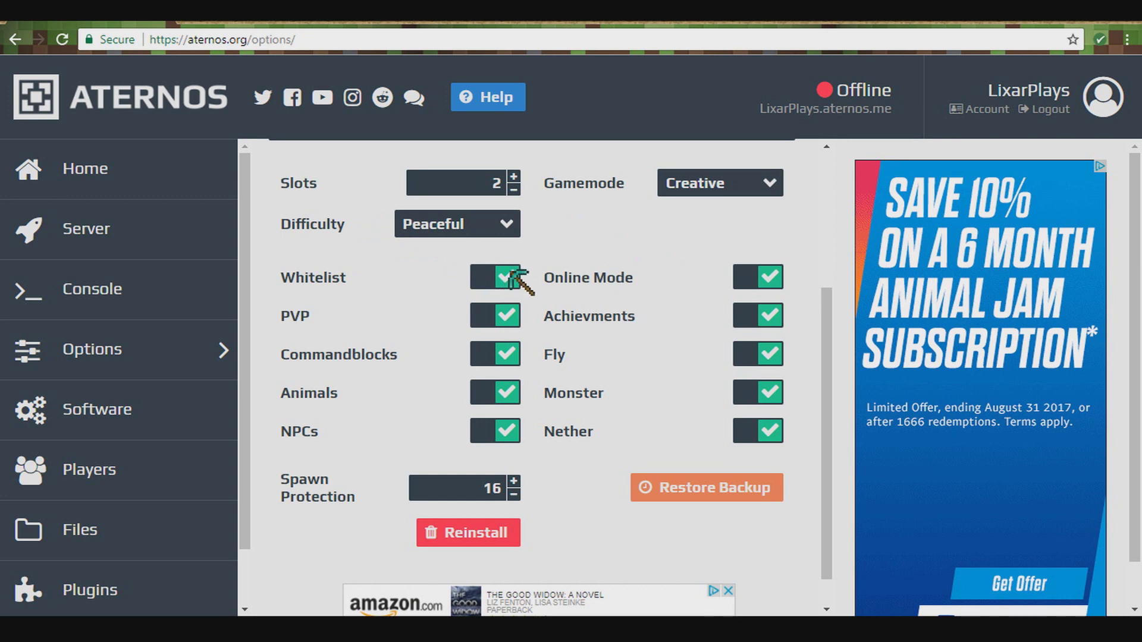
- Switch off the Whitelist, PVP, Achievements, Monster and Nether toggles
right_click(511, 274)
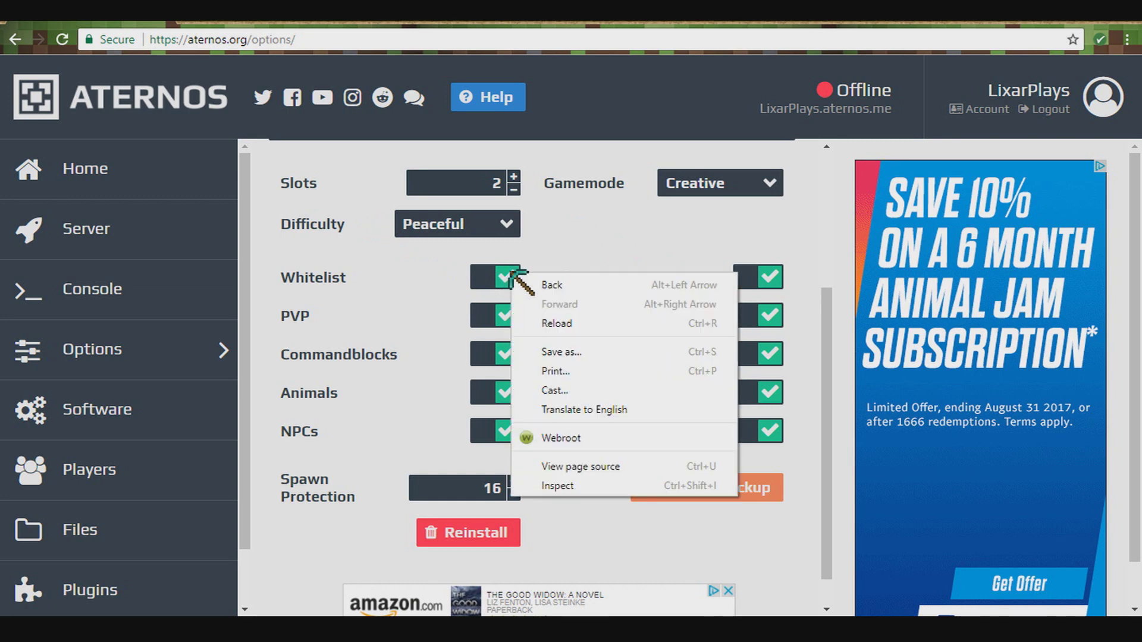
click(565, 262)
click(510, 281)
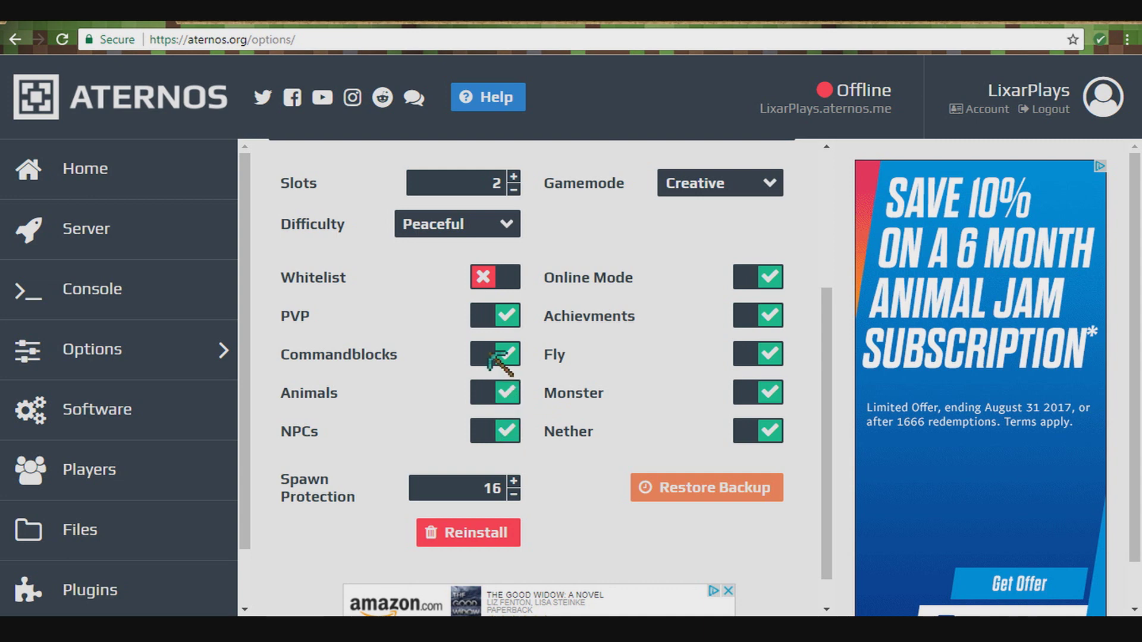
click(495, 316)
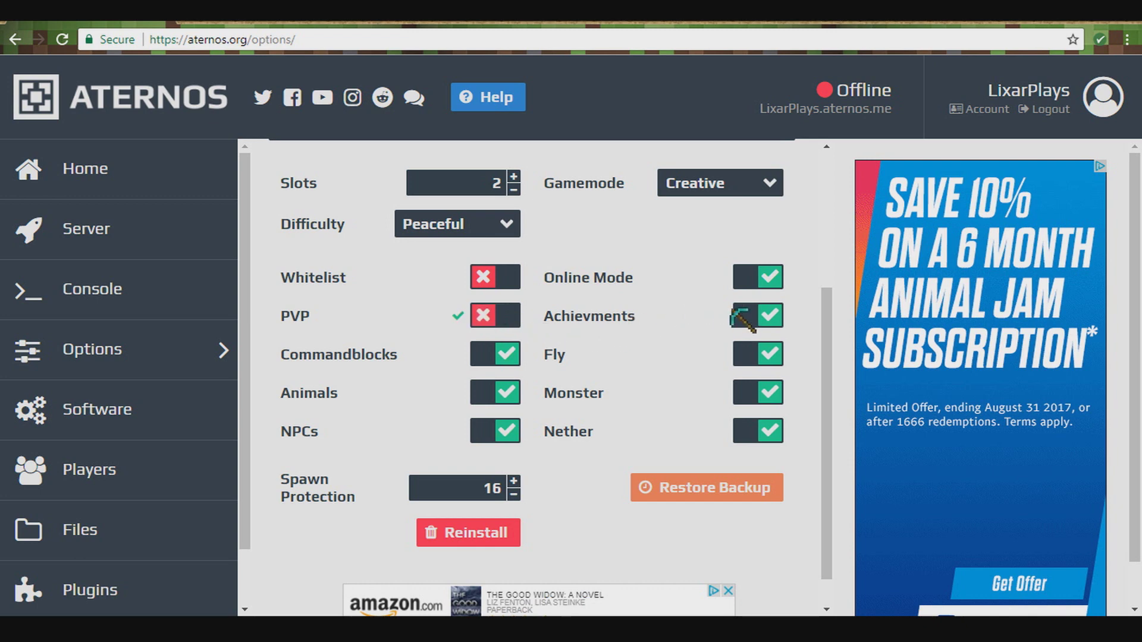
click(767, 315)
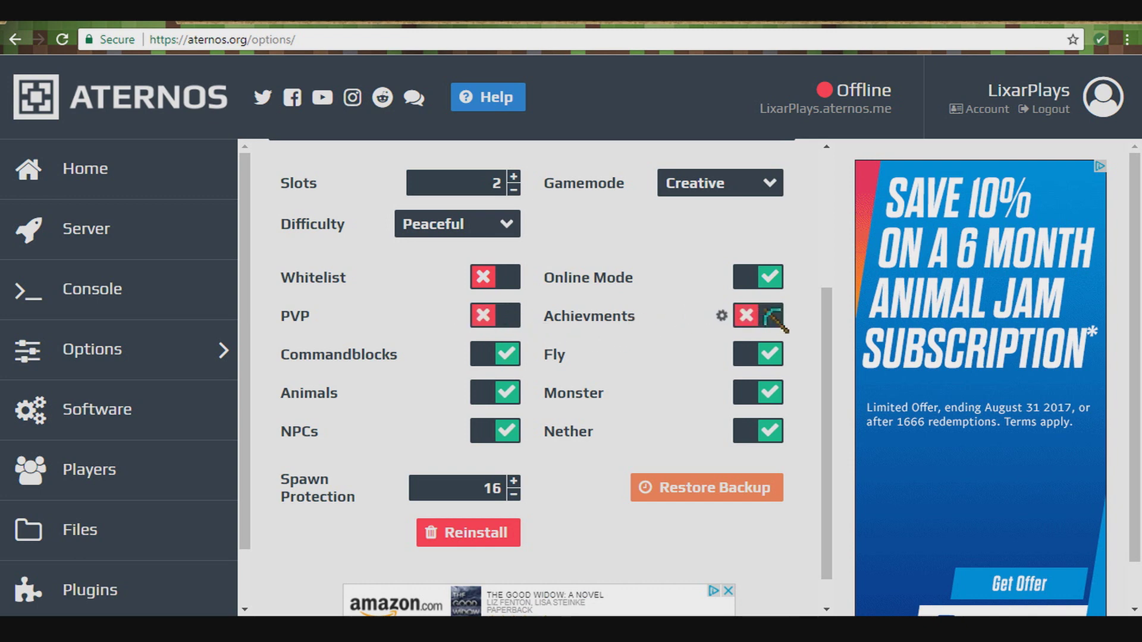
click(767, 393)
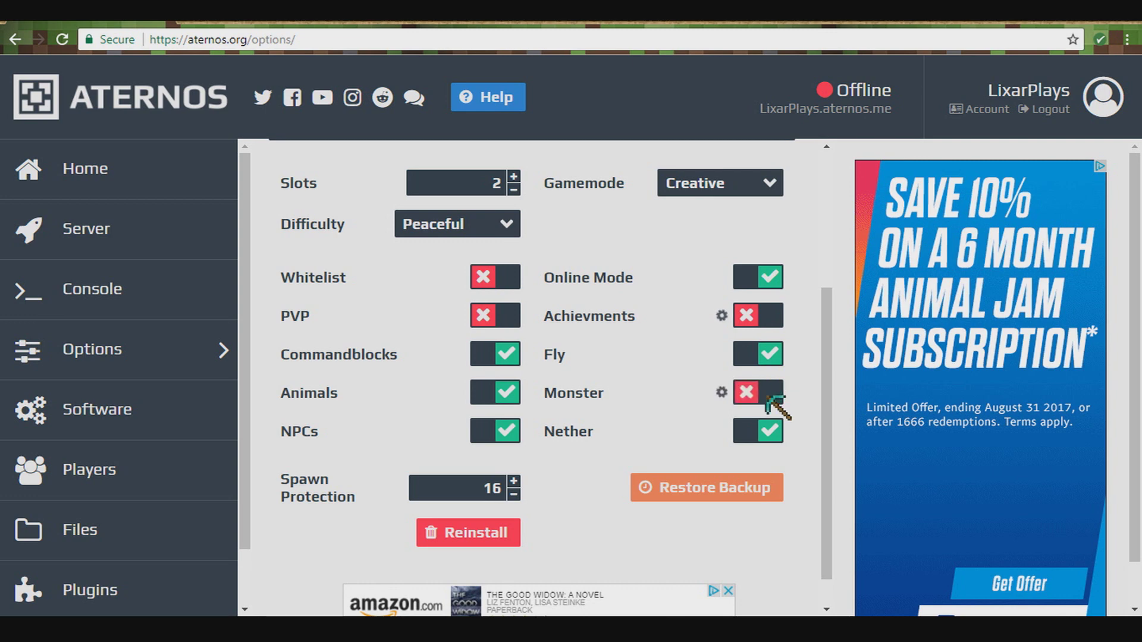
click(757, 431)
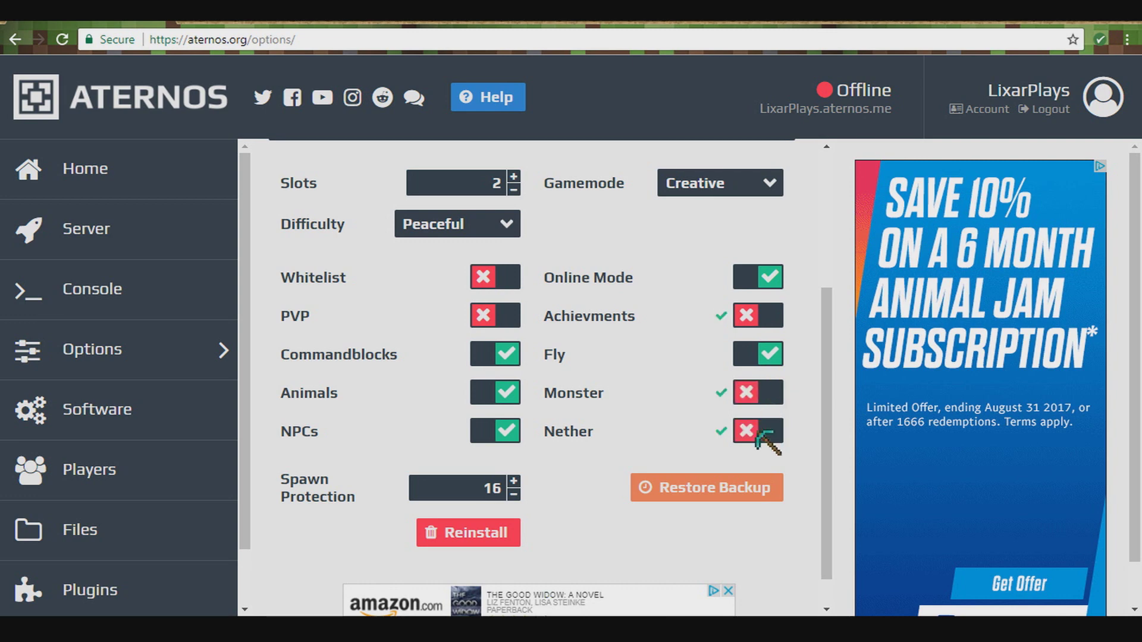
scroll(613, 405, down, 1)
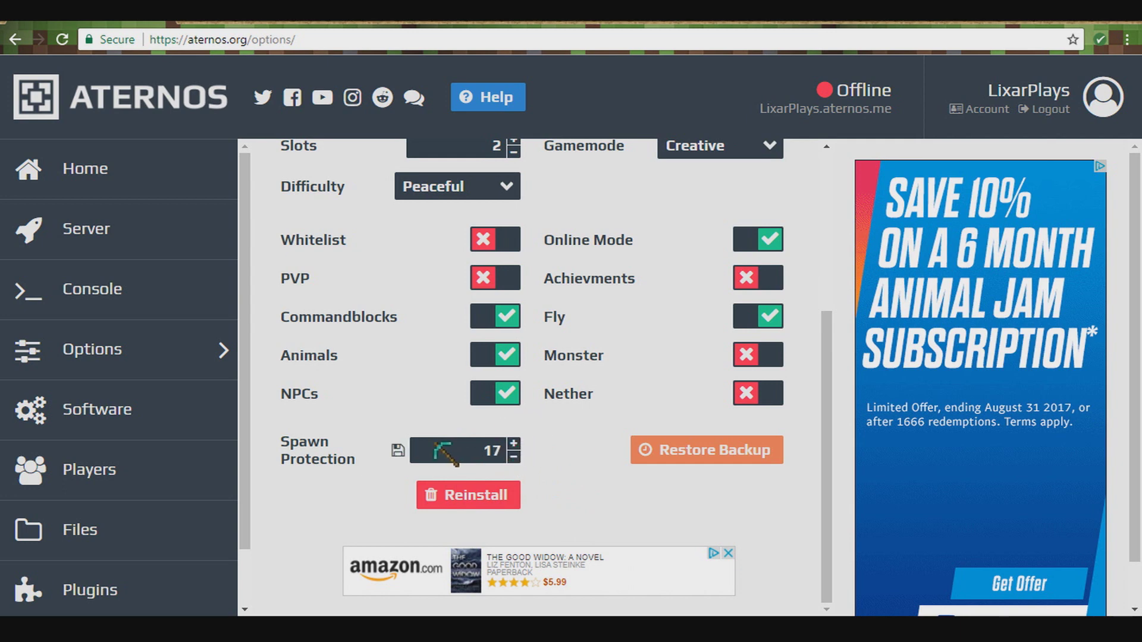
- Save Spawn Protection at 17, then answer No to the reinstall confirmation
click(397, 450)
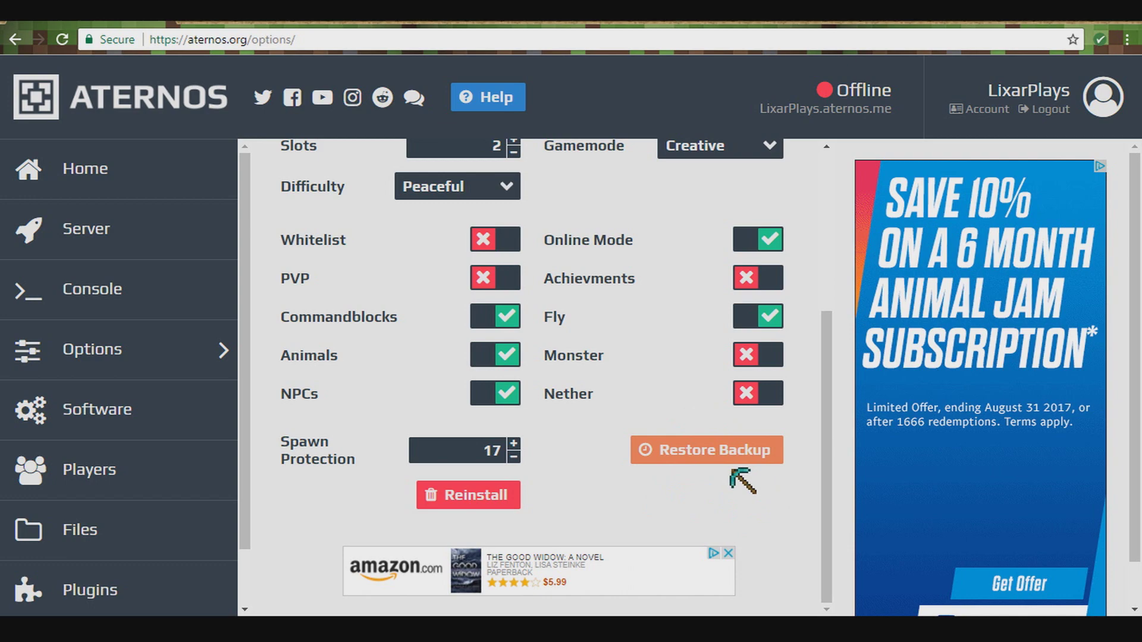
click(499, 492)
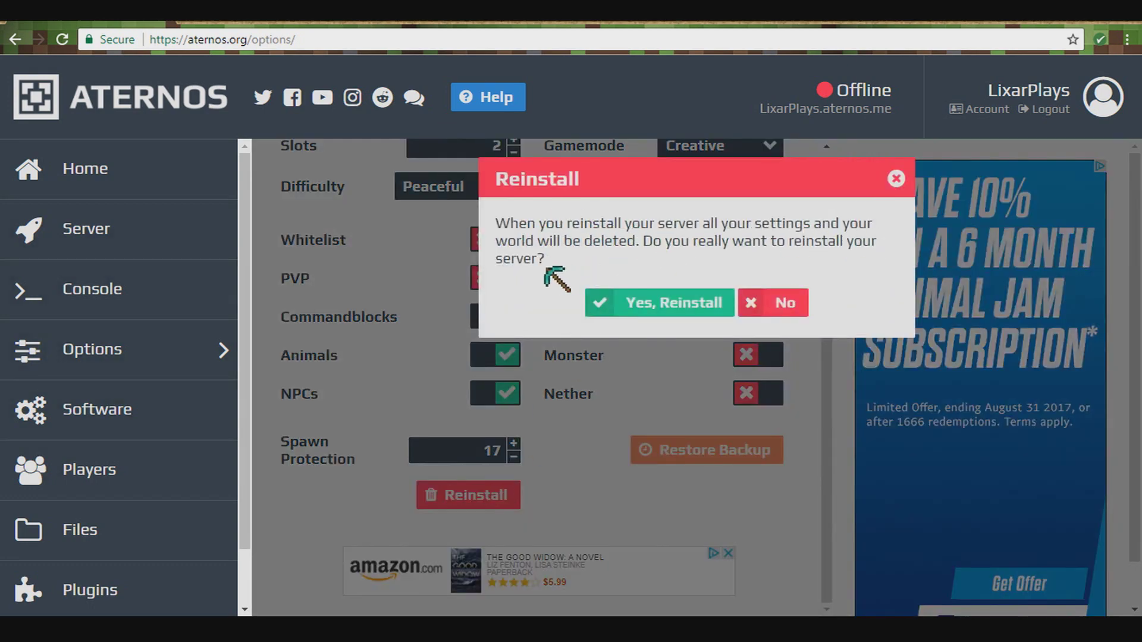
click(785, 303)
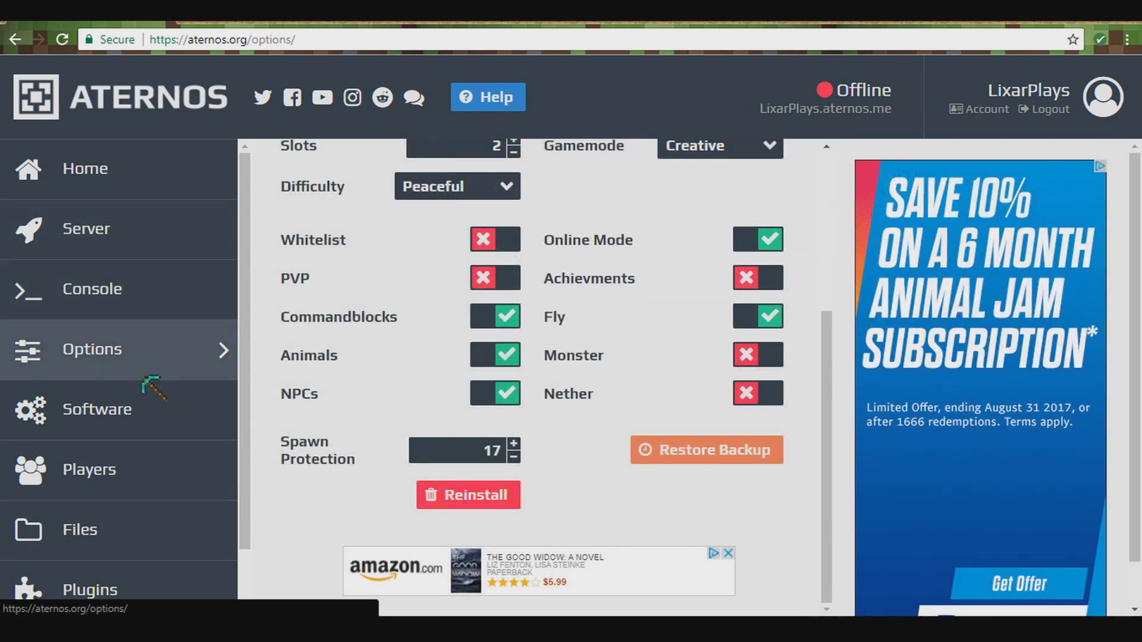
- Open the Software page and look at the Snapshot and Spigot versions
right_click(137, 399)
click(101, 409)
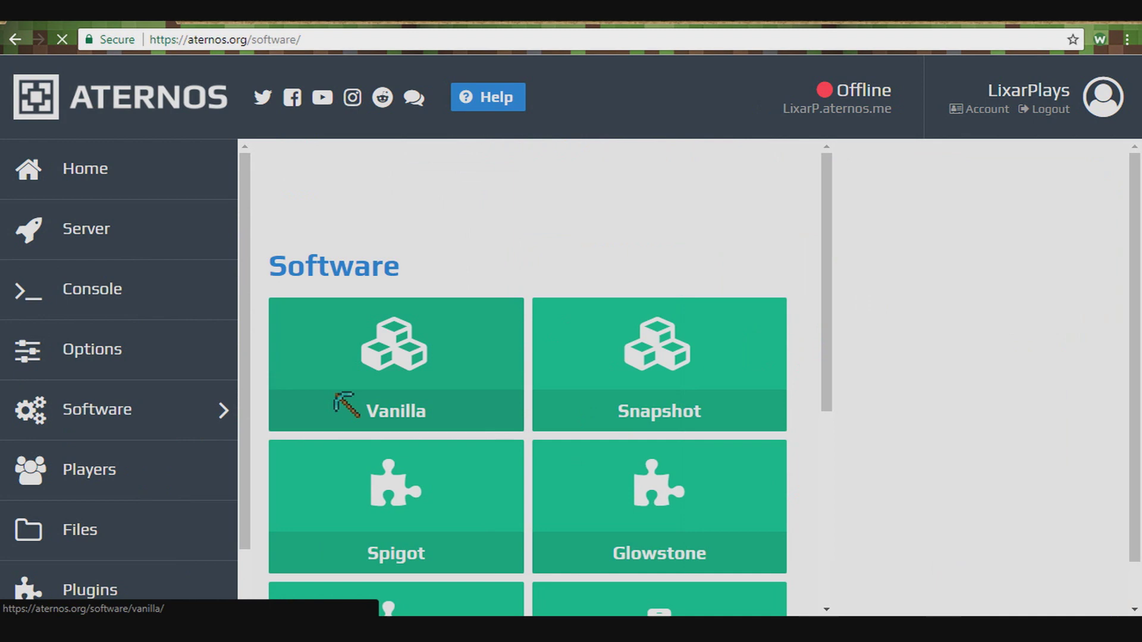
scroll(535, 223, down, 2)
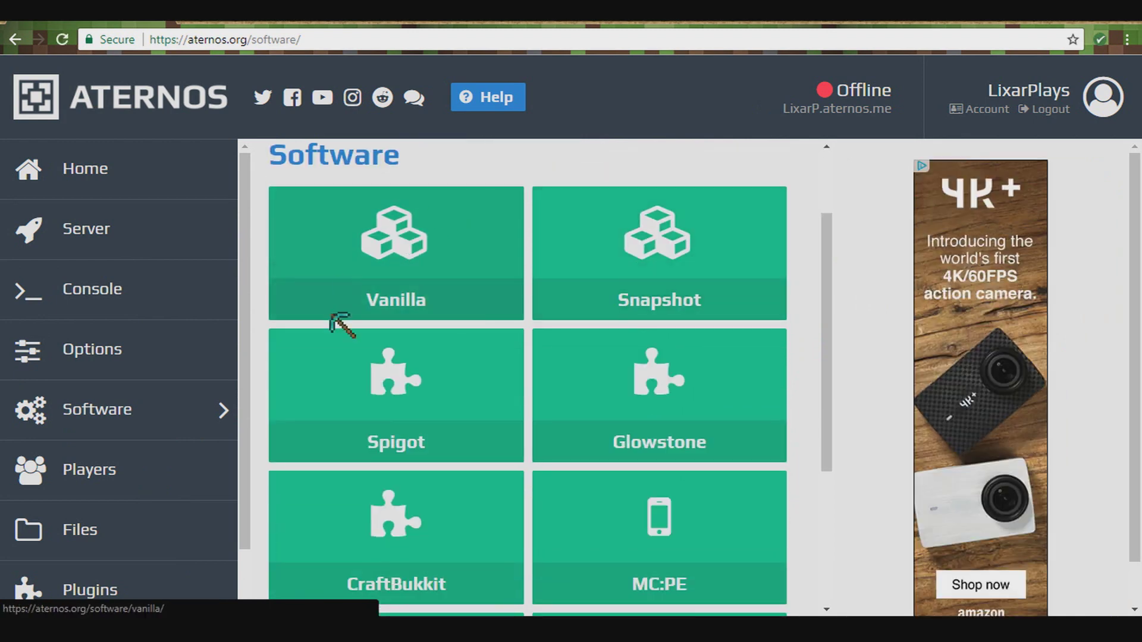
scroll(565, 268, down, 2)
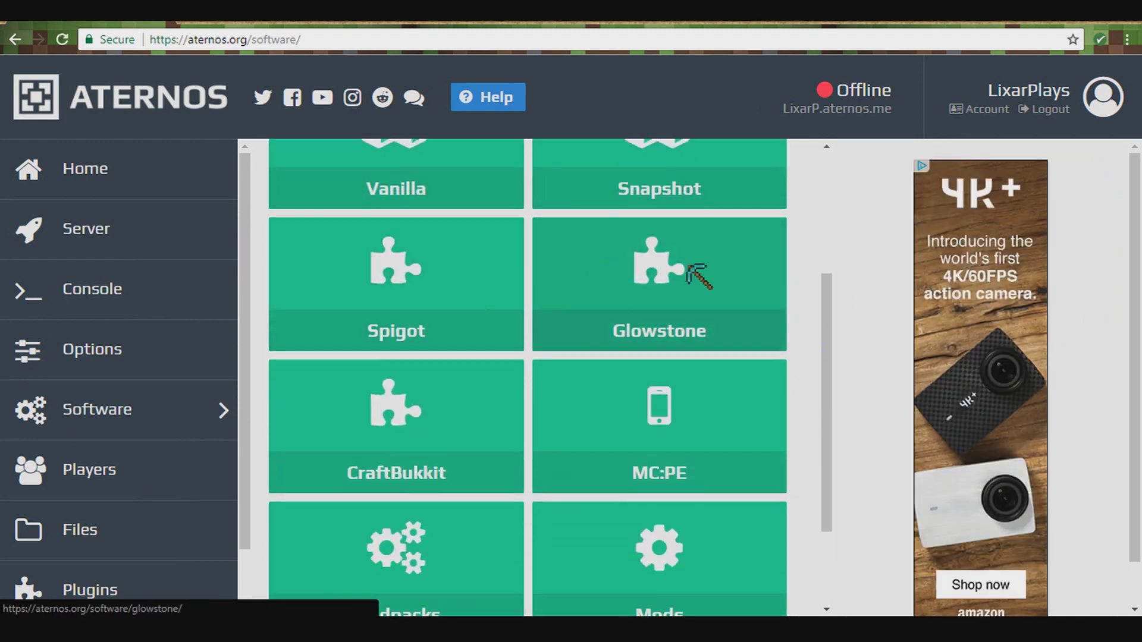
scroll(689, 266, down, 2)
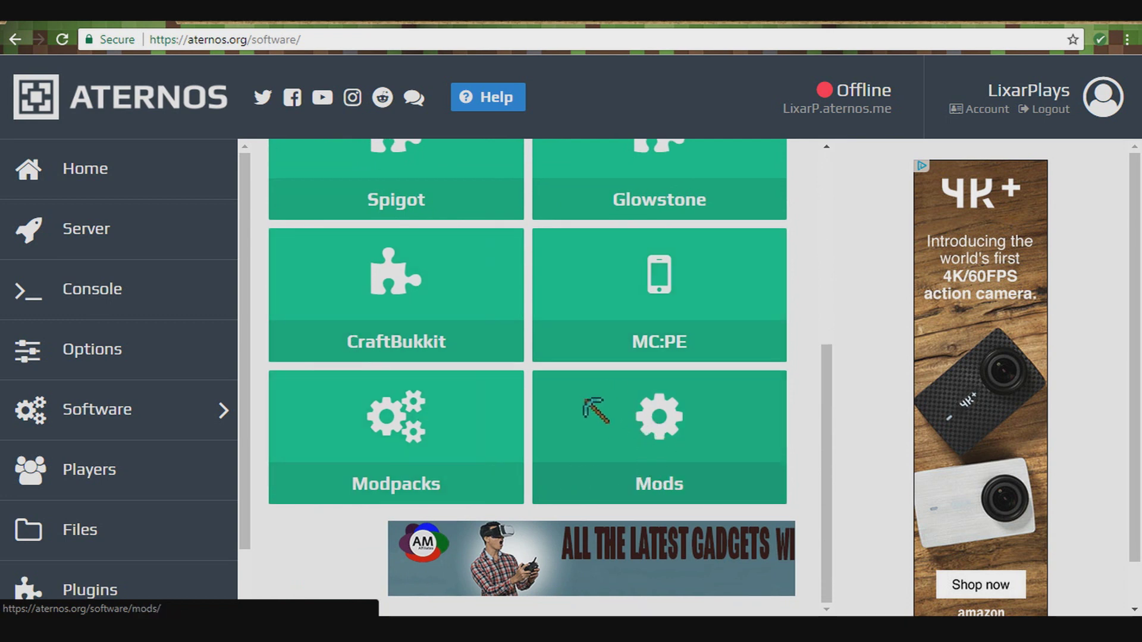
scroll(517, 390, up, 6)
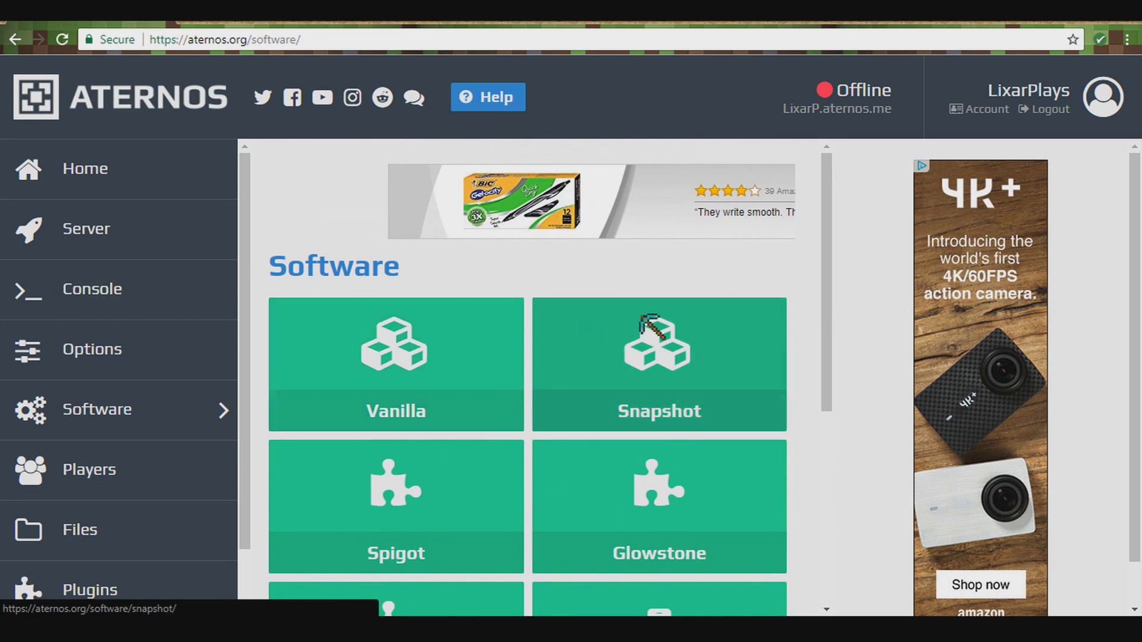
click(645, 338)
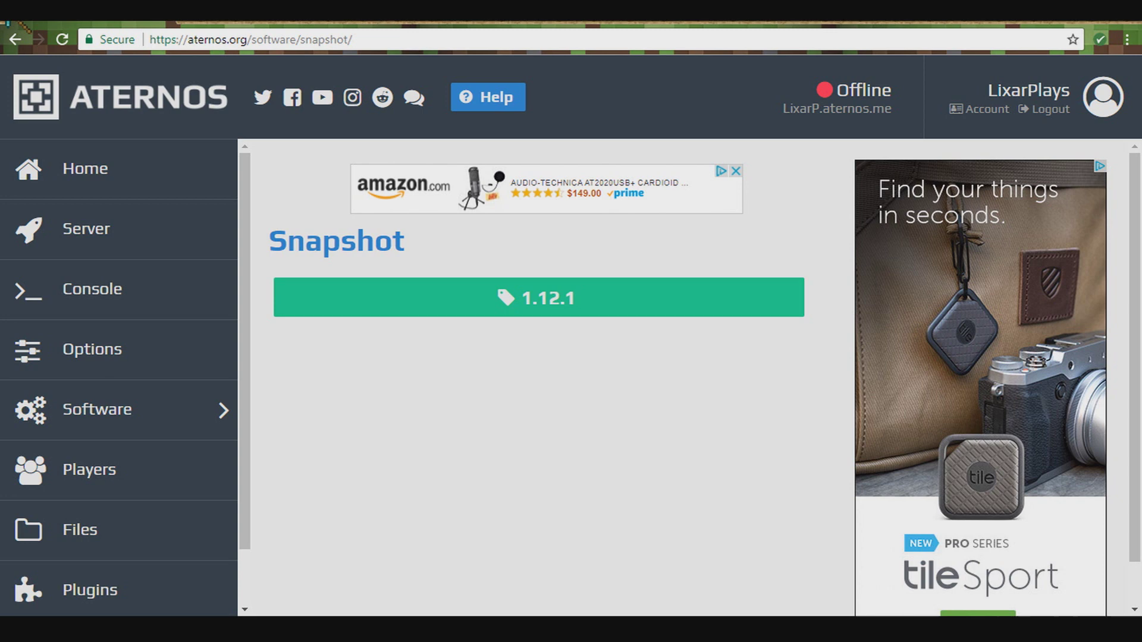
click(14, 37)
scroll(655, 390, down, 3)
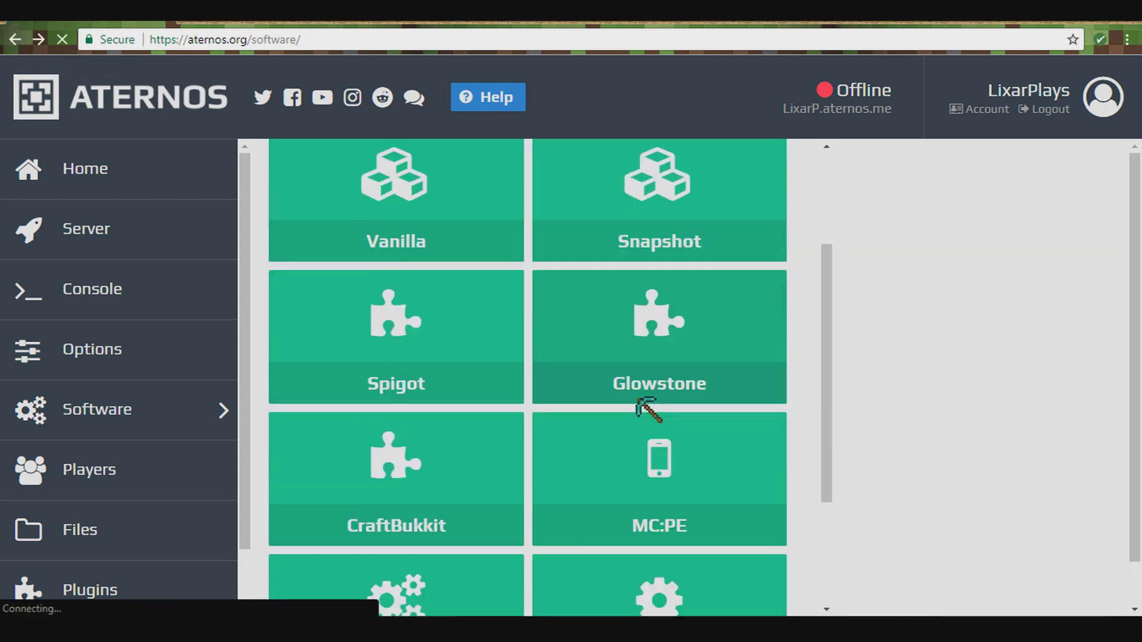
click(421, 275)
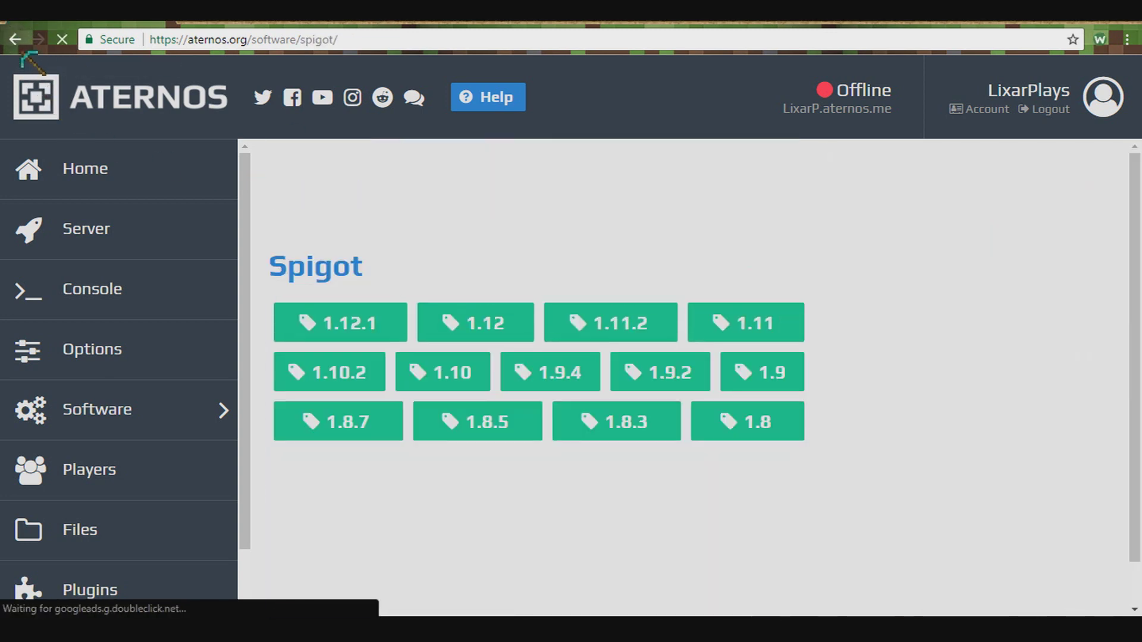
click(14, 37)
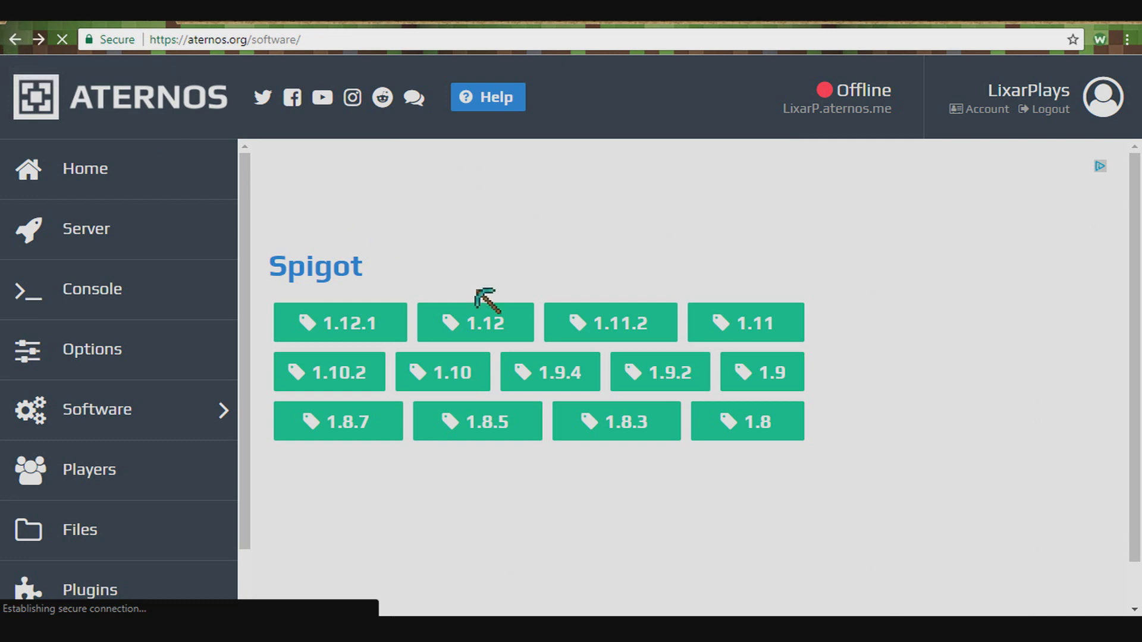
- Look at the CraftBukkit and MC:PE server software options
scroll(654, 416, down, 3)
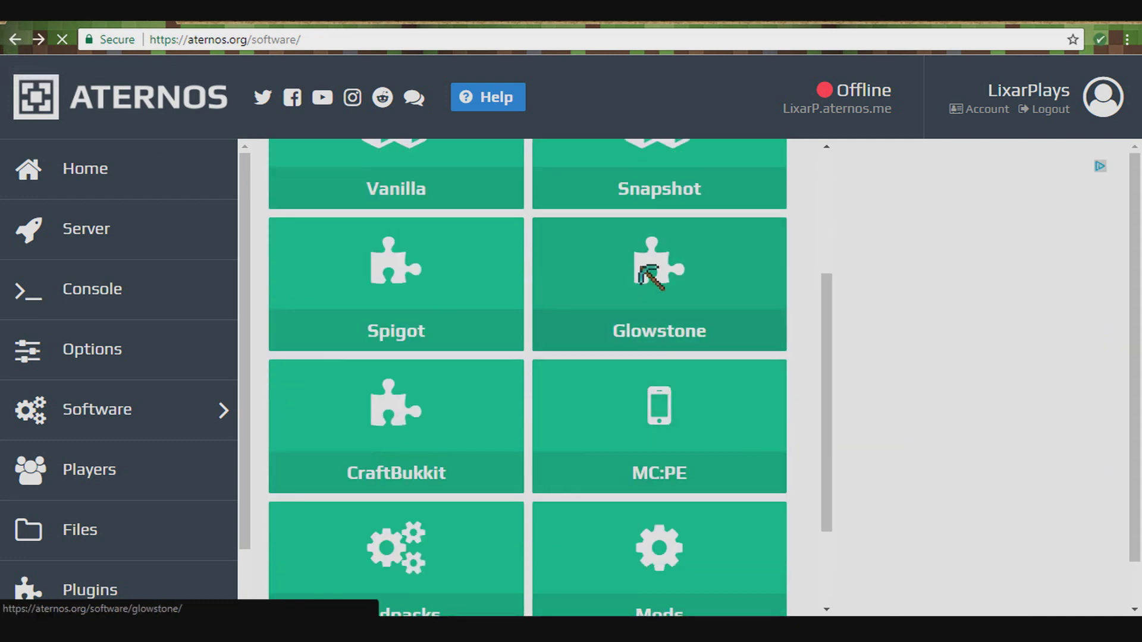
scroll(643, 265, down, 2)
click(474, 310)
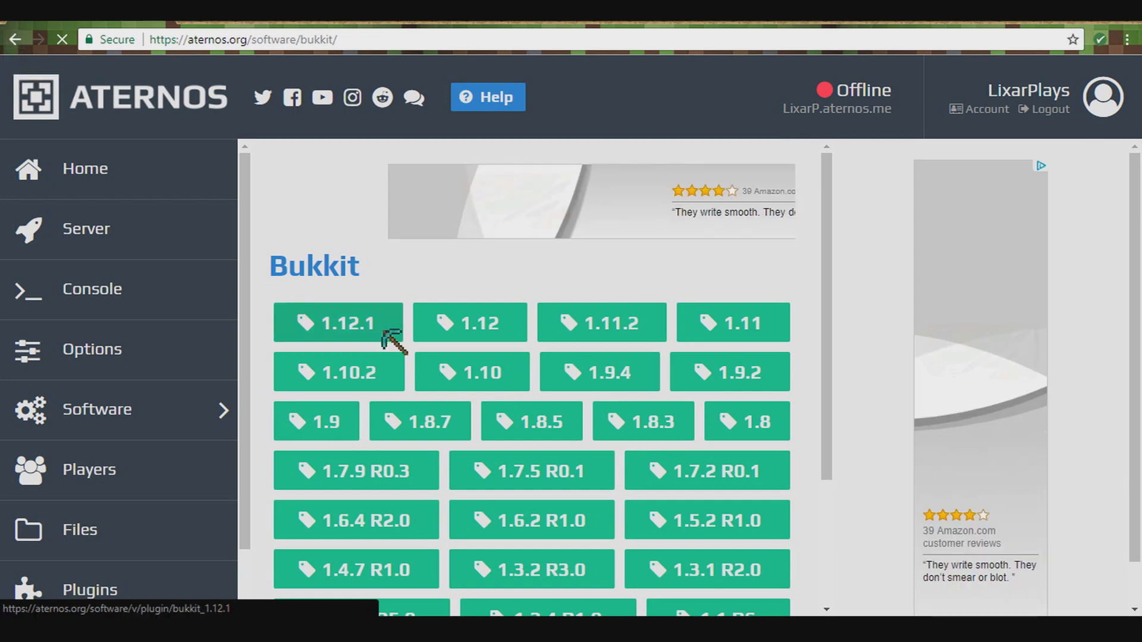
click(14, 39)
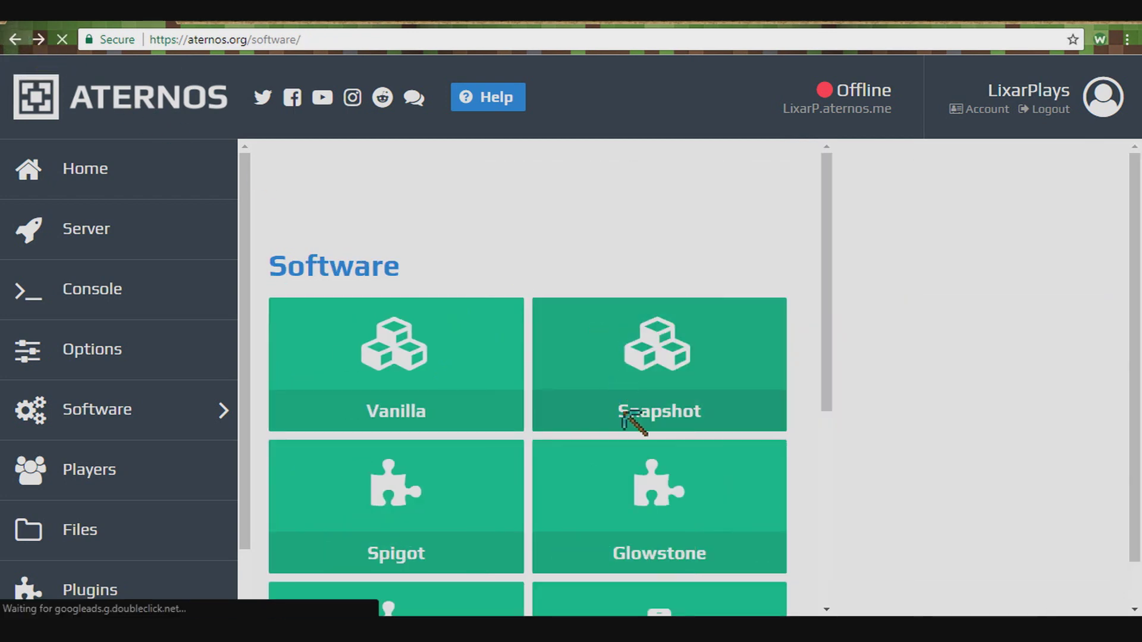
scroll(636, 416, down, 5)
click(655, 313)
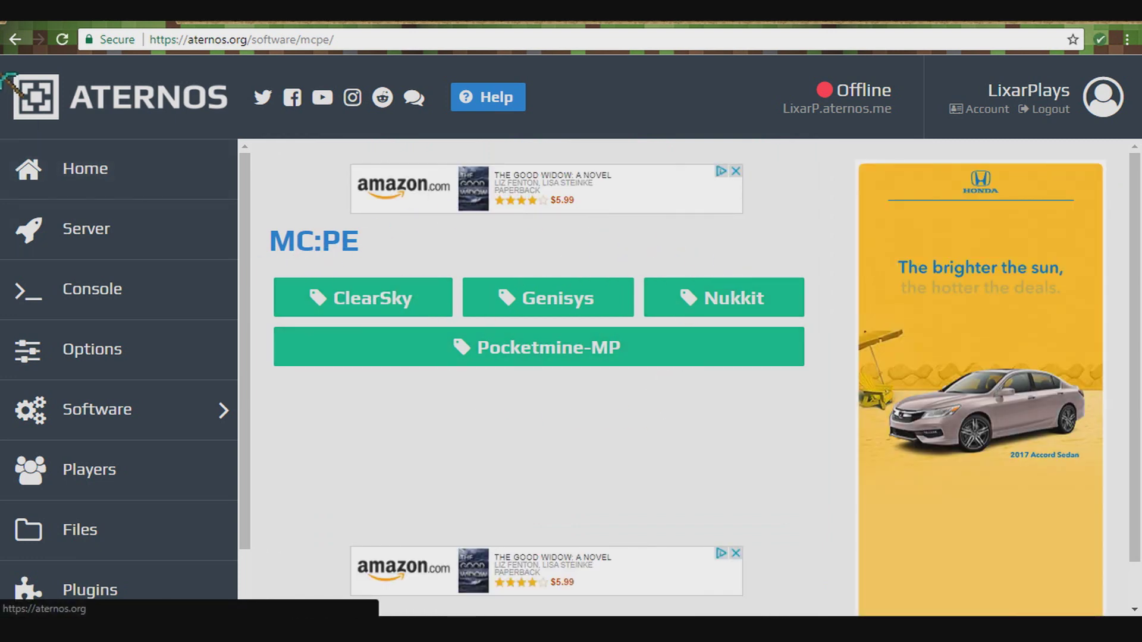
click(11, 38)
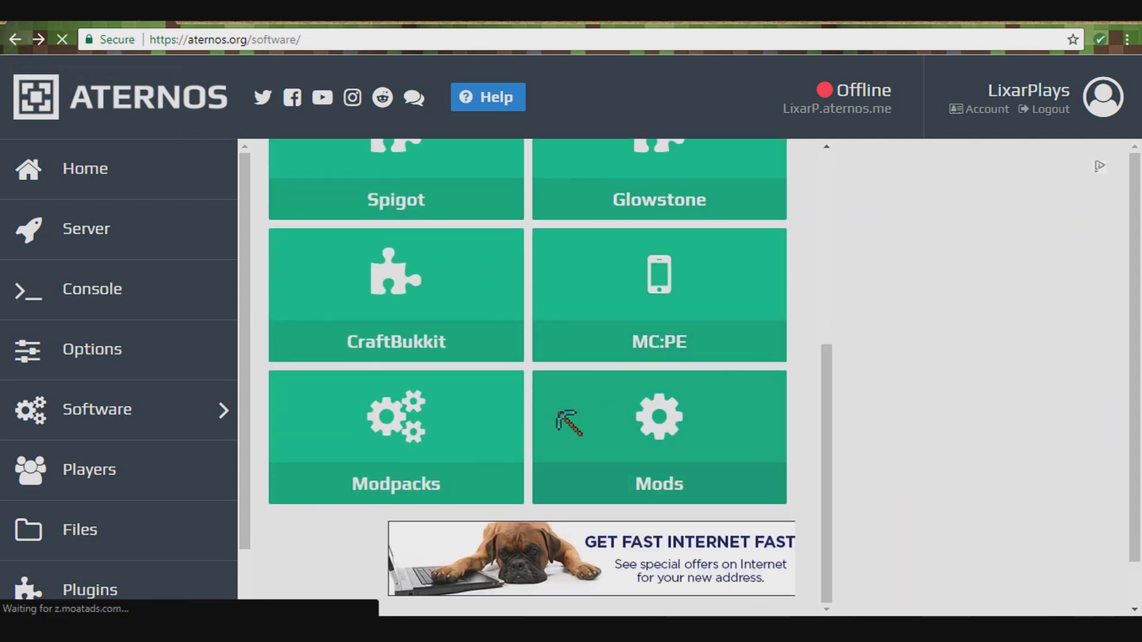
- Browse the Mods server software listing, then go to the Players page
click(559, 424)
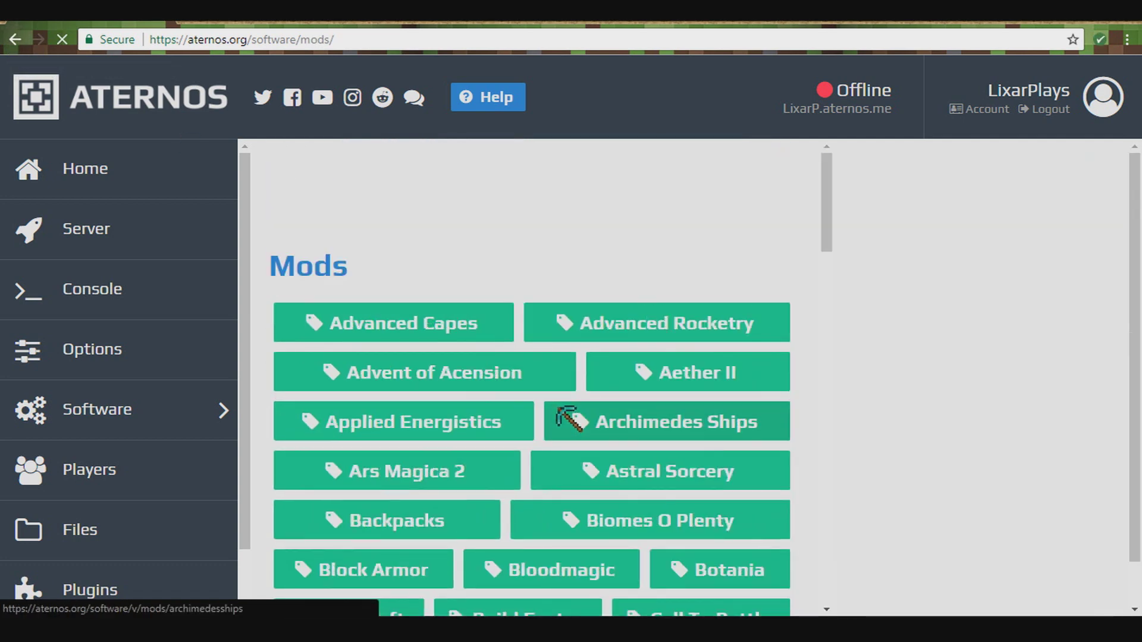
scroll(543, 288, down, 15)
scroll(683, 303, down, 5)
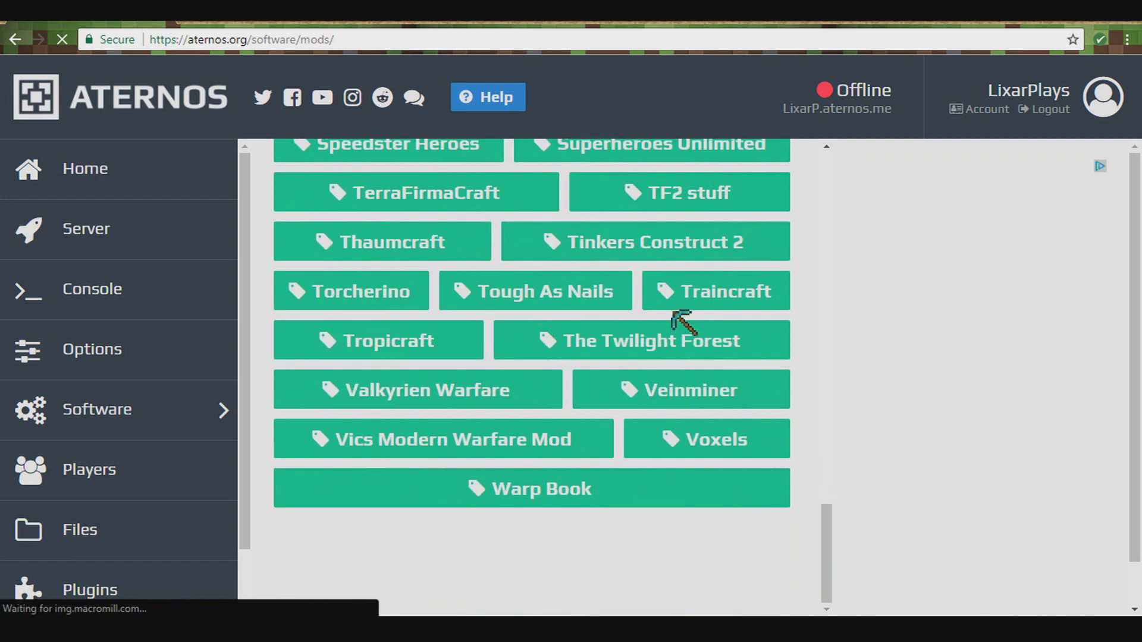
scroll(684, 315, up, 20)
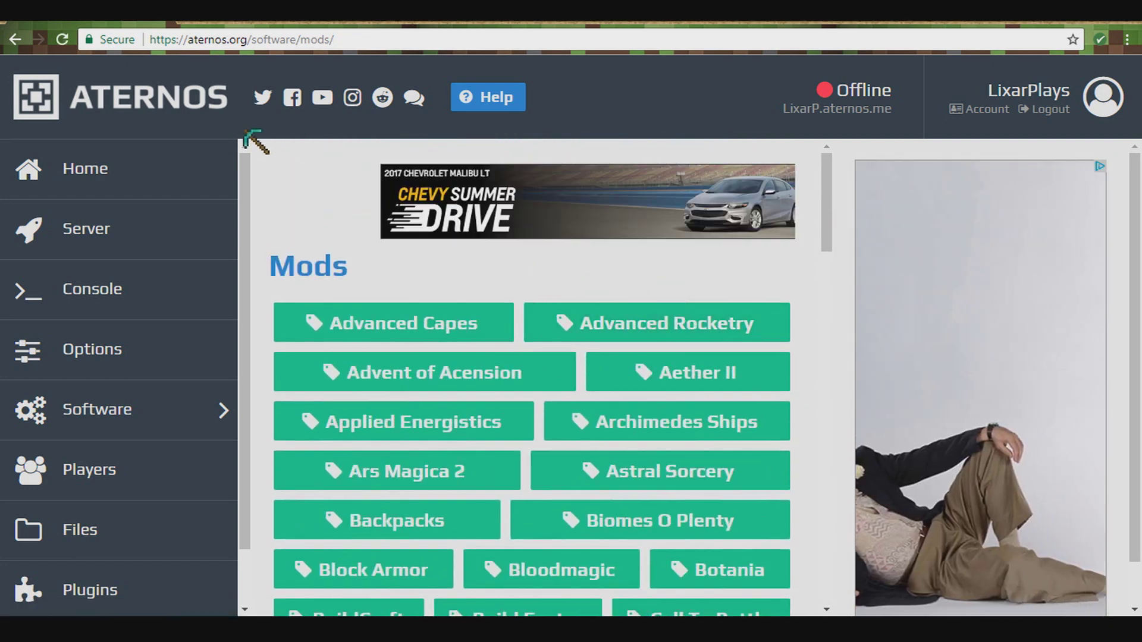
click(15, 39)
scroll(553, 351, down, 7)
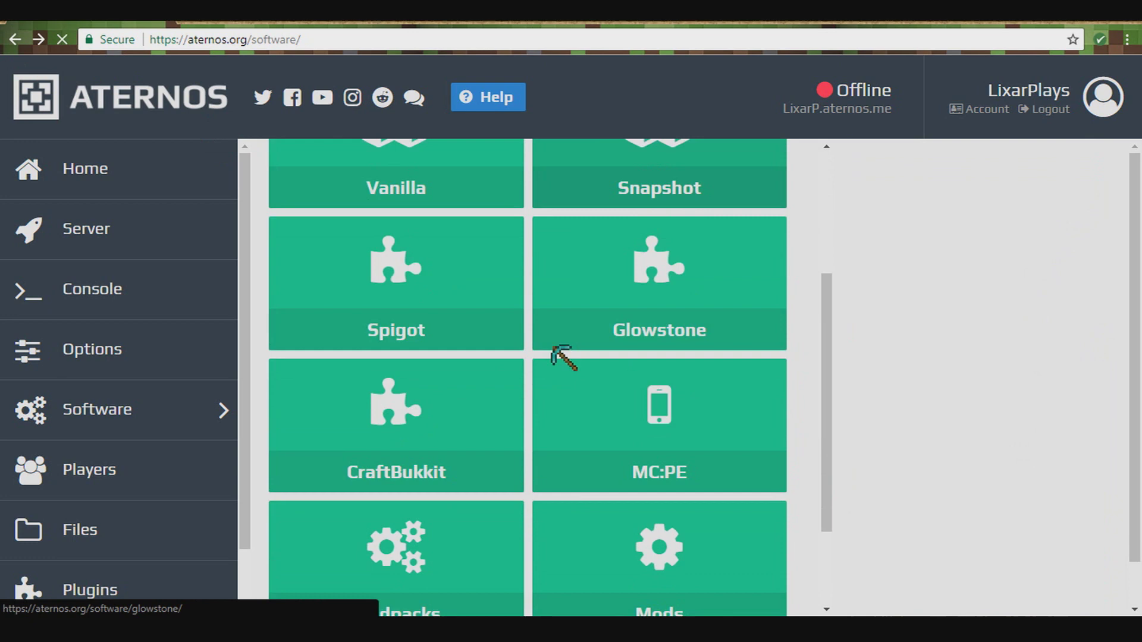
scroll(517, 315, up, 8)
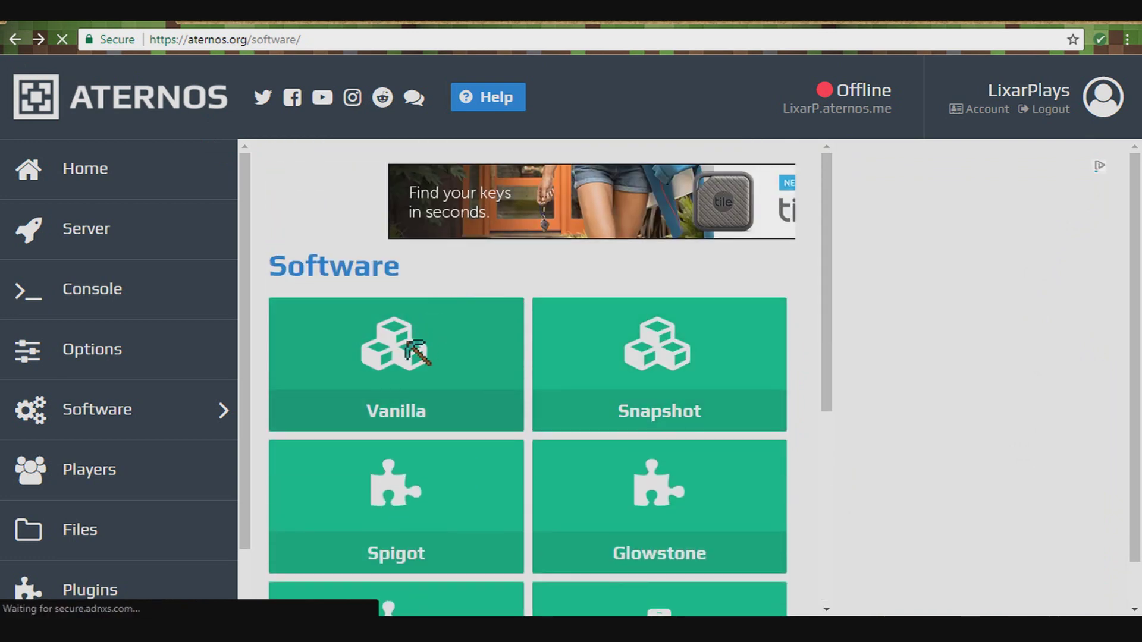
click(177, 482)
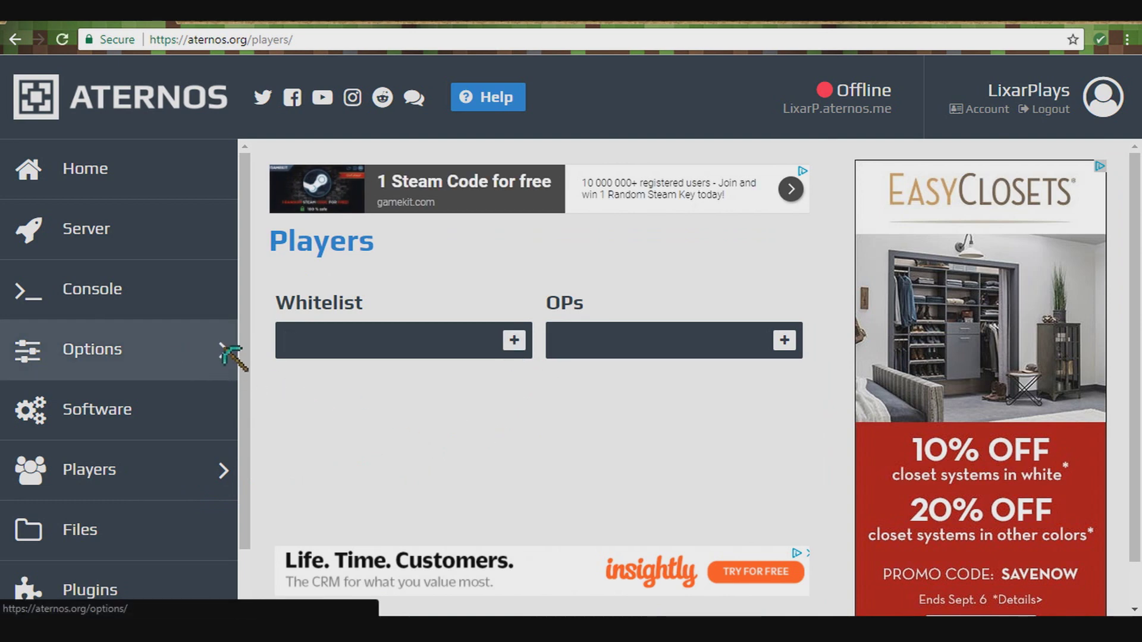
- Look over the server's Options page
click(221, 353)
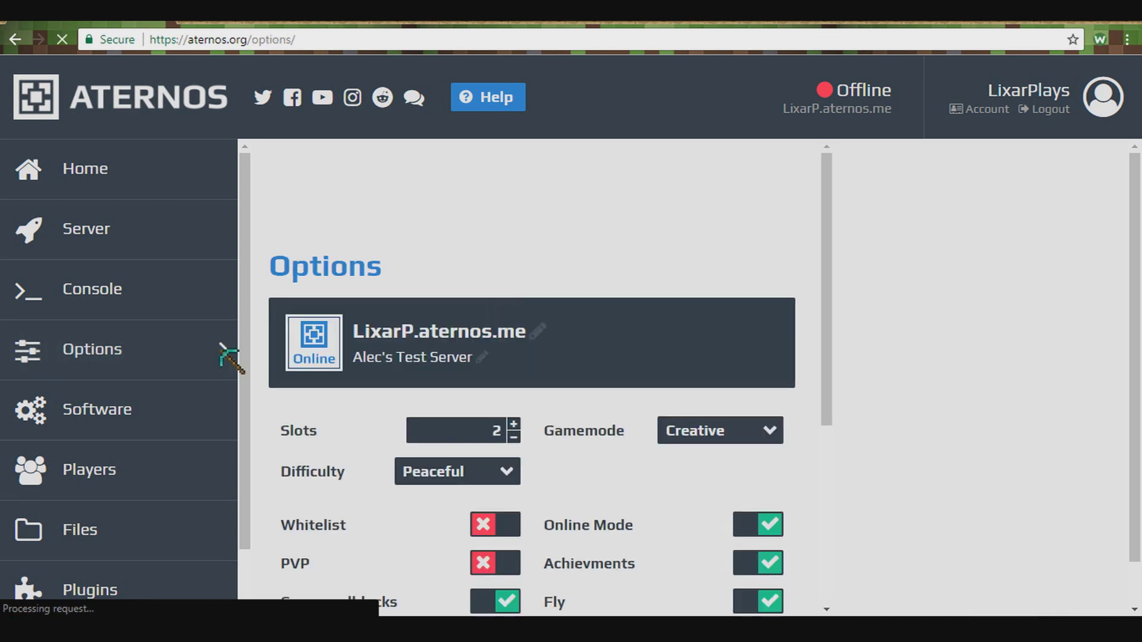
scroll(446, 410, down, 3)
scroll(438, 386, down, 2)
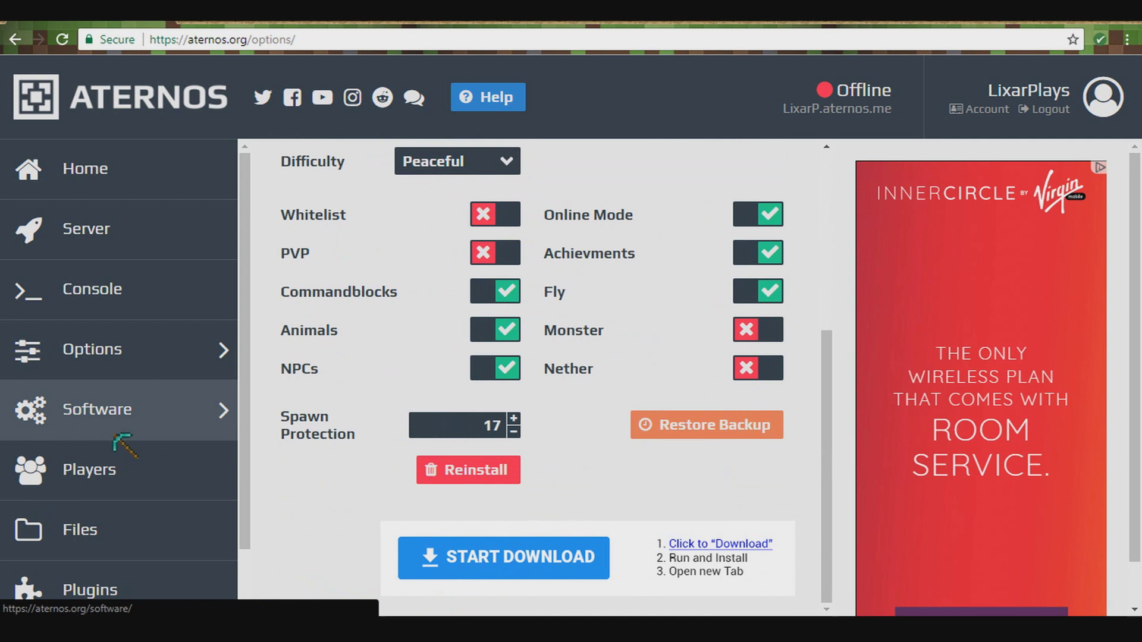
- Add the server owner's Minecraft username to the OPs list on the Players page
click(134, 475)
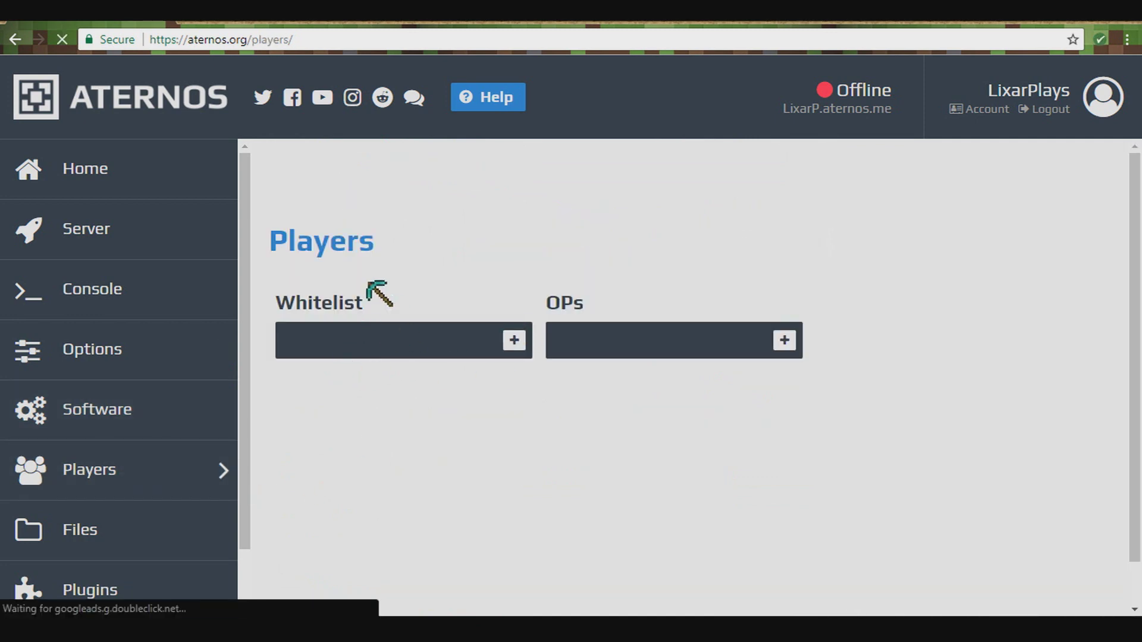
click(771, 355)
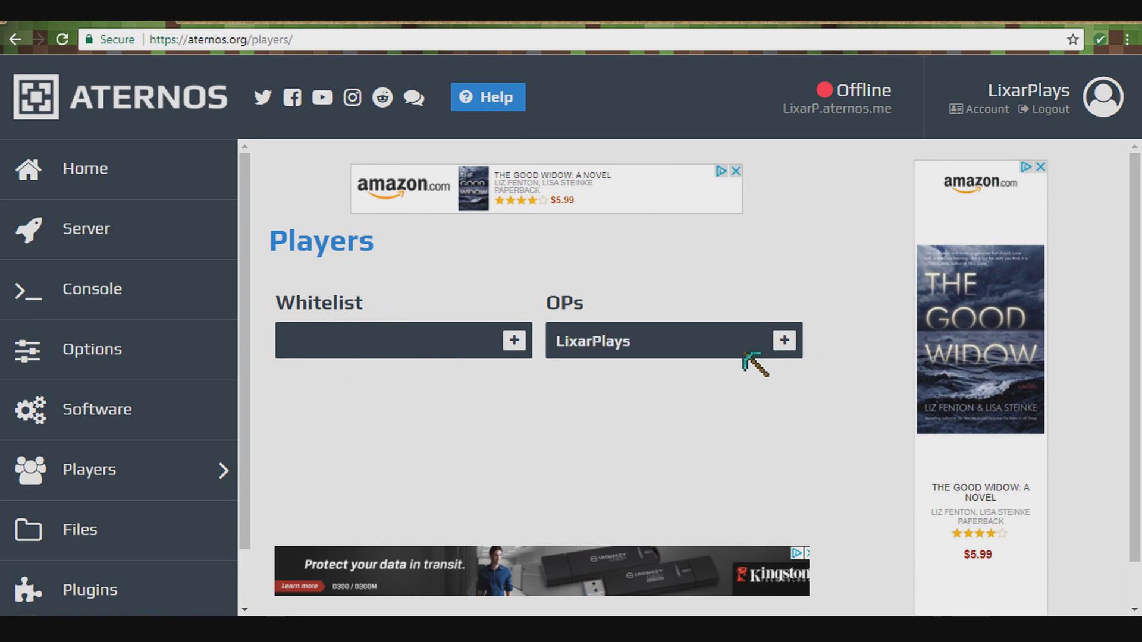
text(LixarPlays)
click(784, 340)
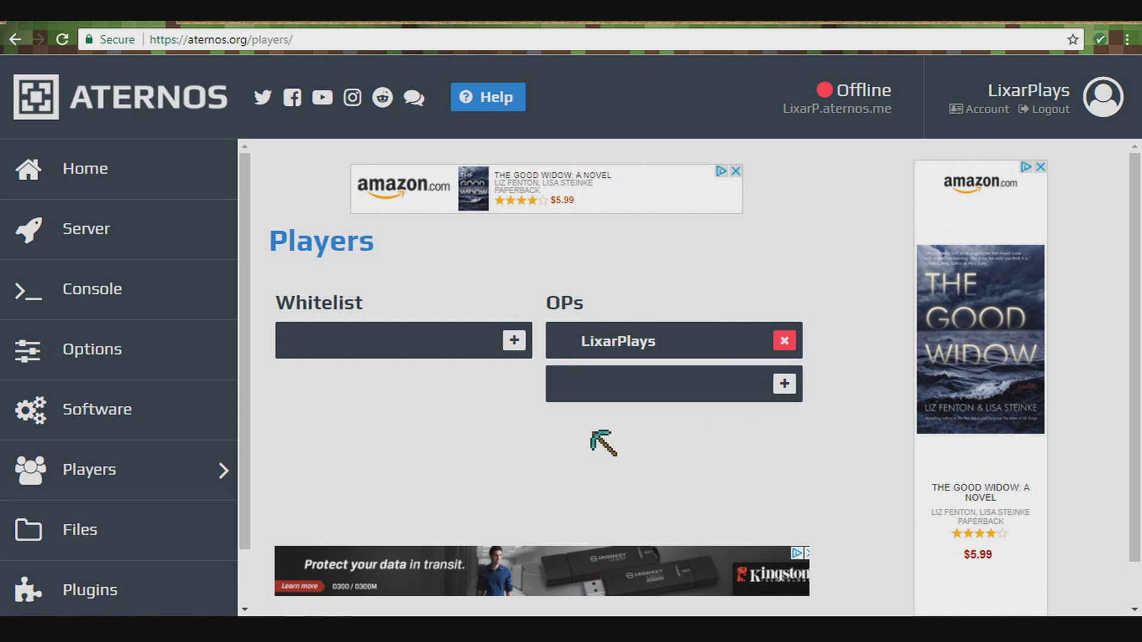
click(88, 526)
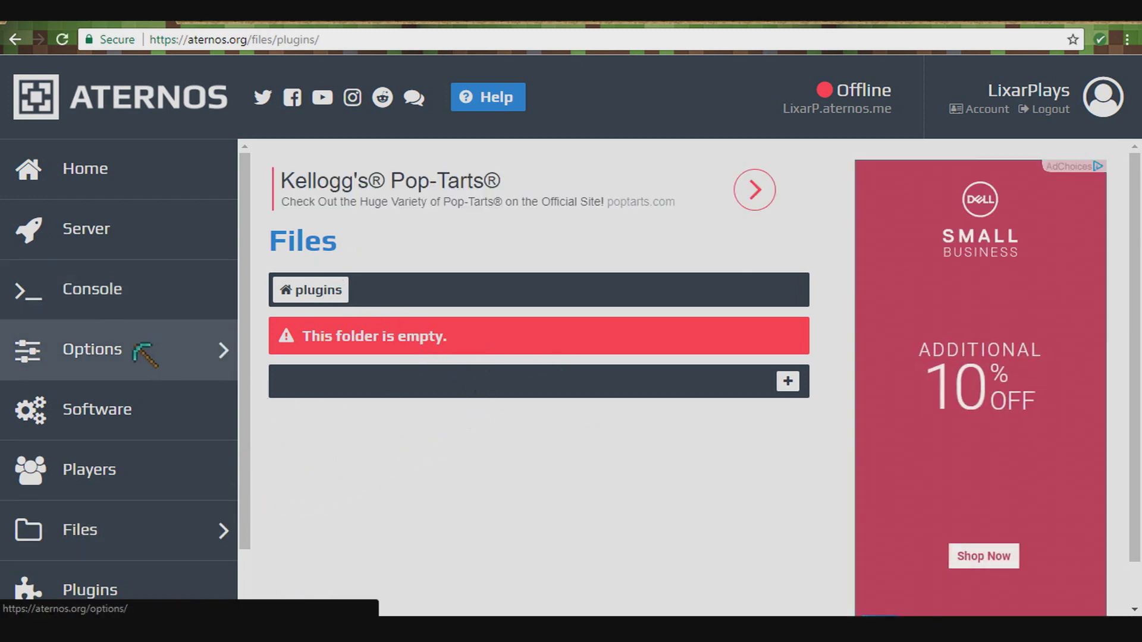
- Confirm the plugins folder is empty, then browse the Plugins catalogue for ChatFeelings
scroll(126, 360, down, 1)
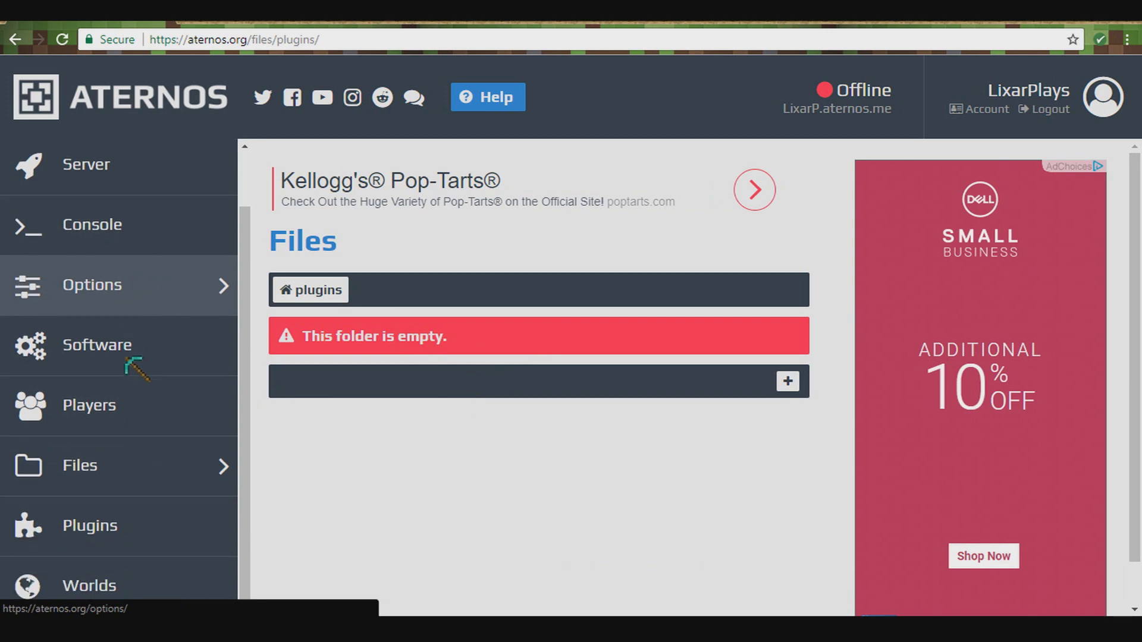
click(152, 532)
scroll(438, 395, down, 2)
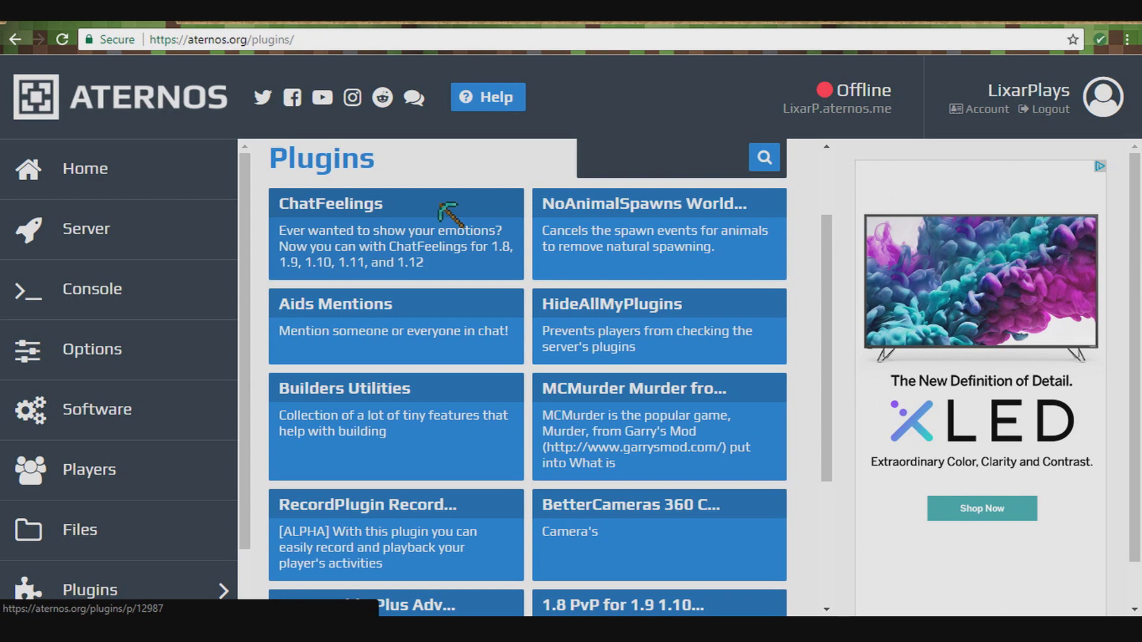
- Install ChatFeelings v1.8 and verify chatfeelings_v1_8.jar appears in the plugins folder
click(440, 204)
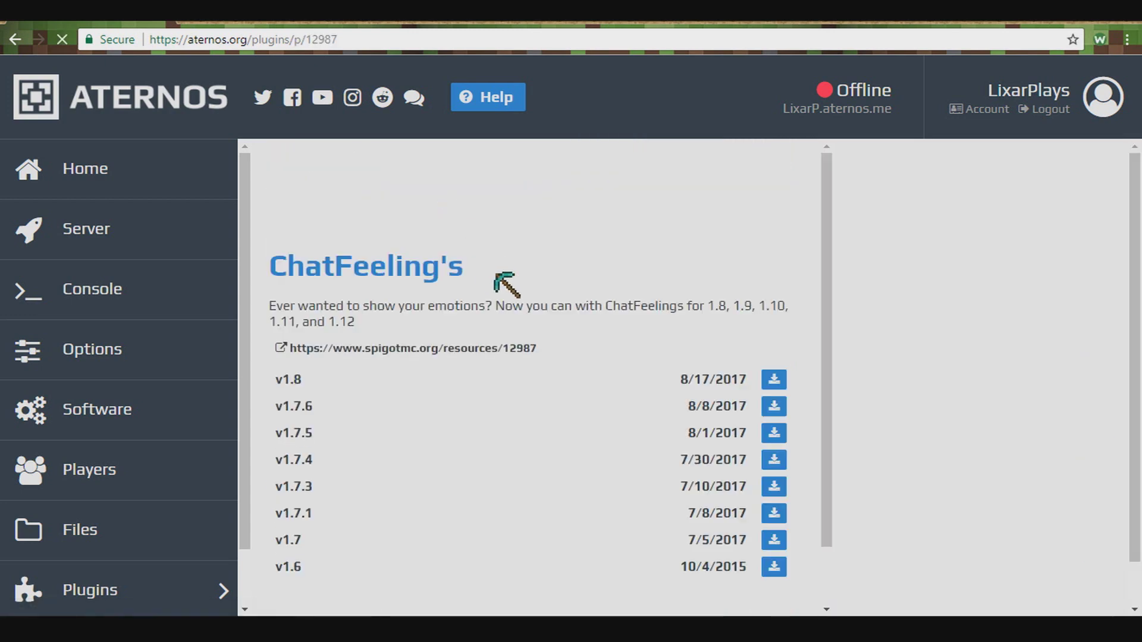
scroll(701, 332, down, 2)
click(775, 308)
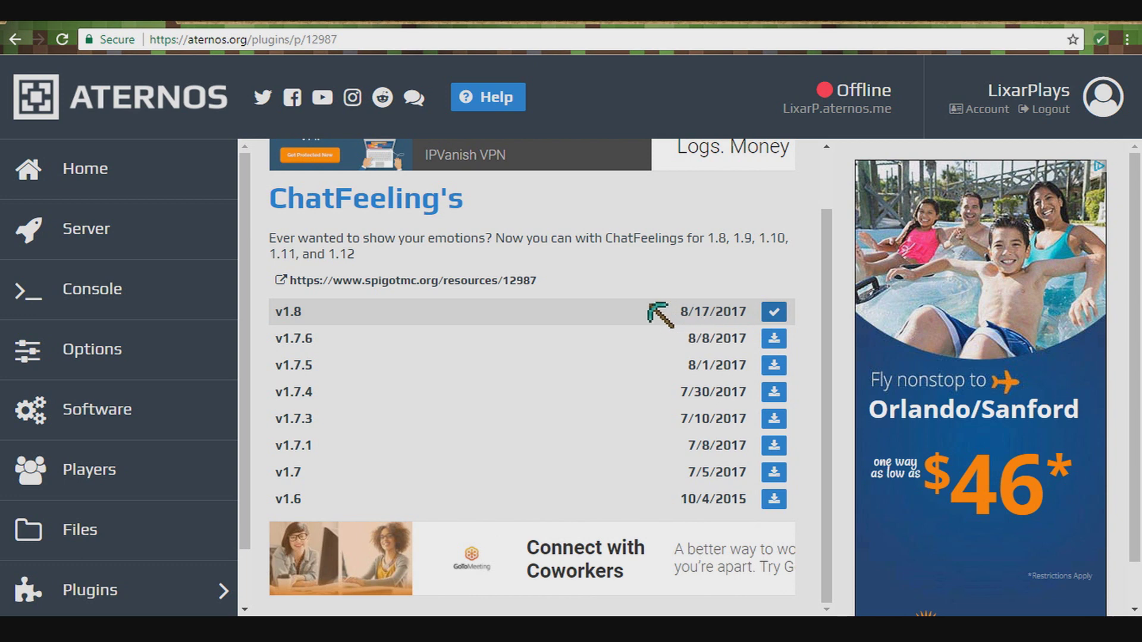
click(37, 546)
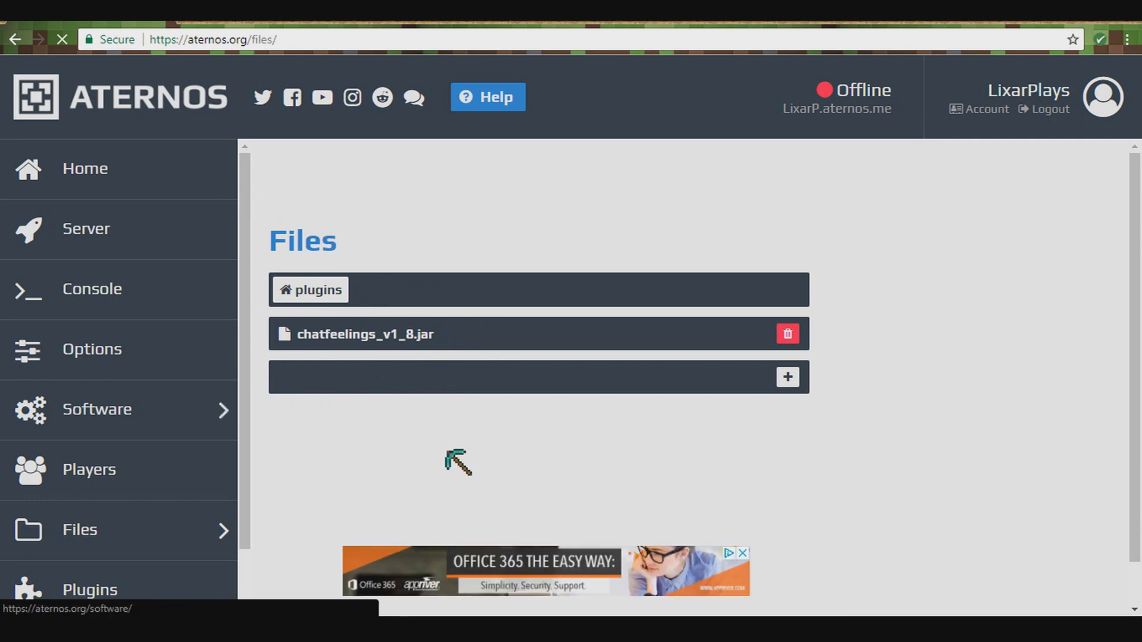
scroll(182, 348, down, 1)
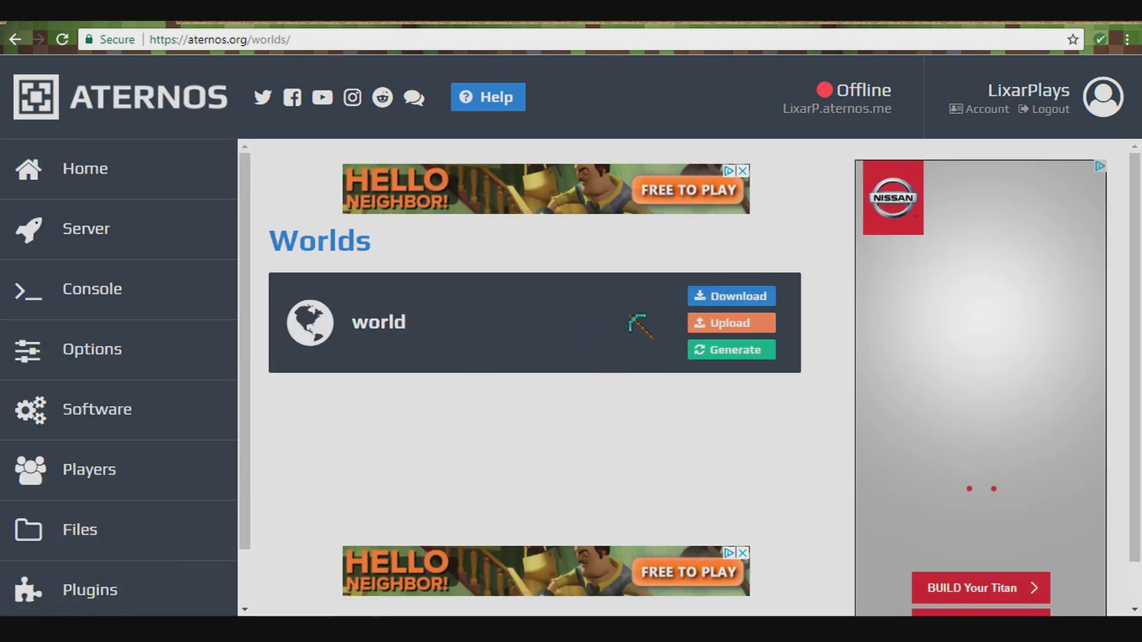
- Download a backup of the current world, cancelling the world upload prompt
click(728, 296)
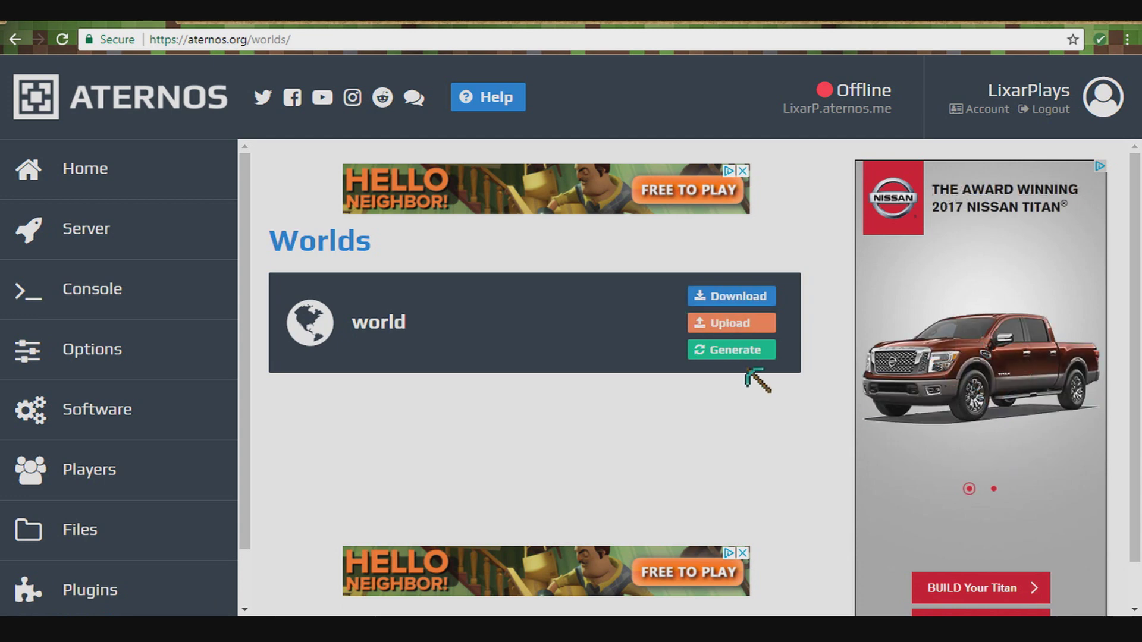
click(737, 324)
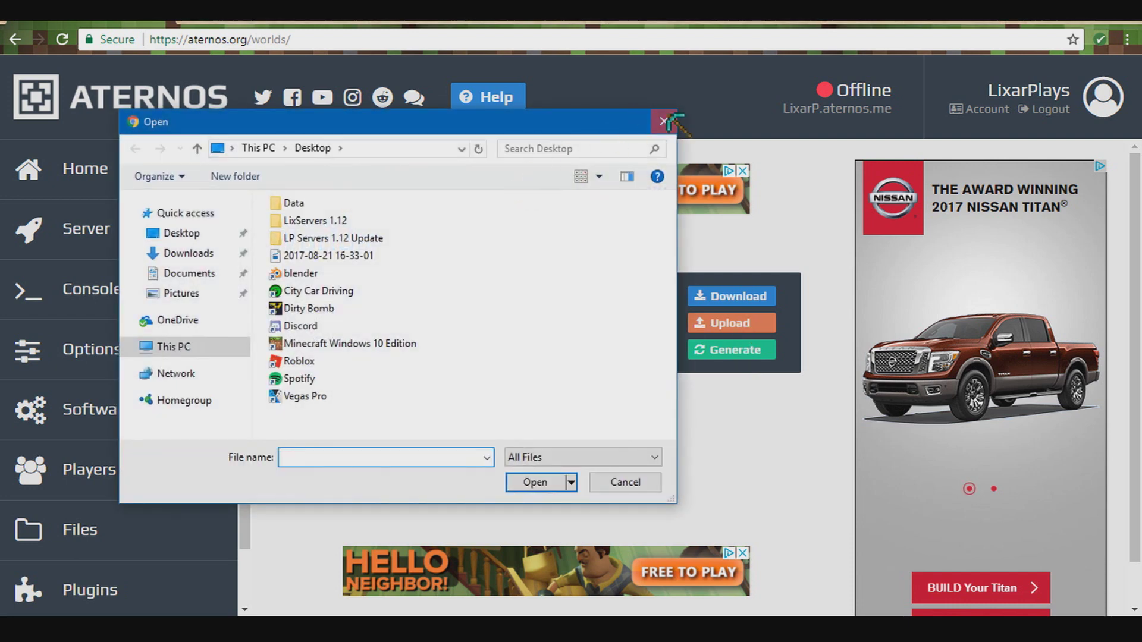
click(664, 121)
- Generate a new world with Hardcore mode on, replacing the current one
click(750, 349)
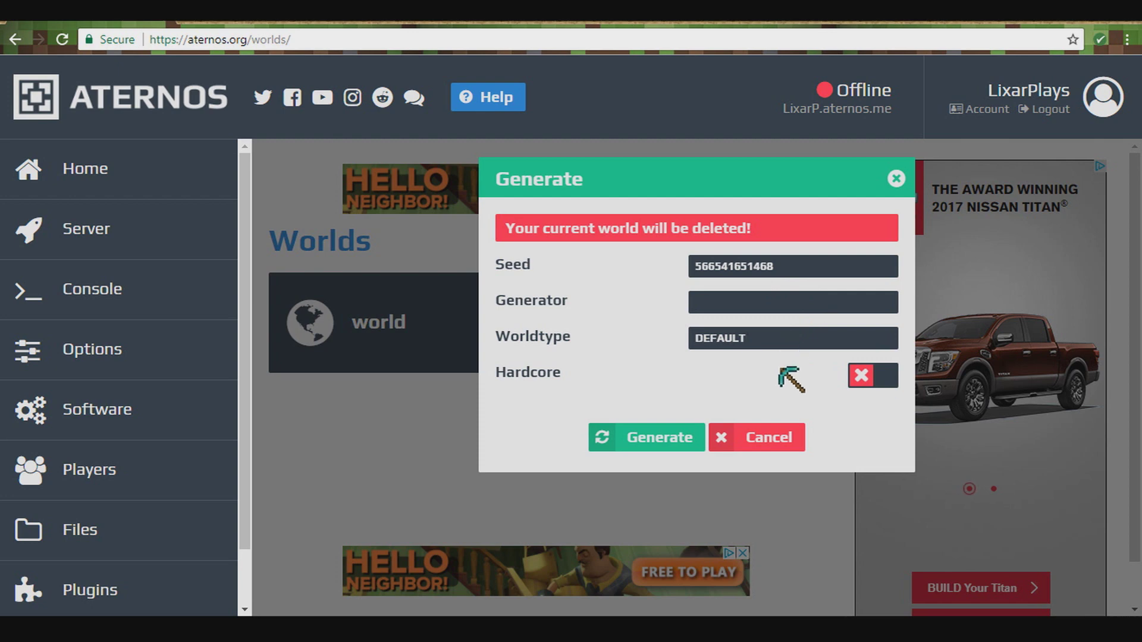
click(859, 376)
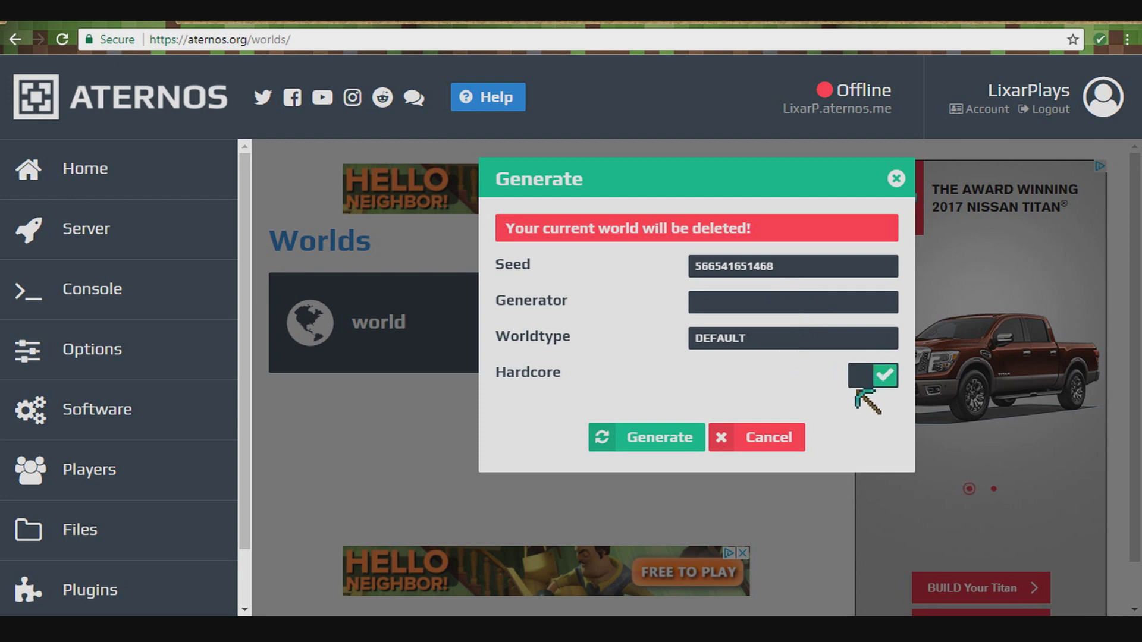
click(663, 439)
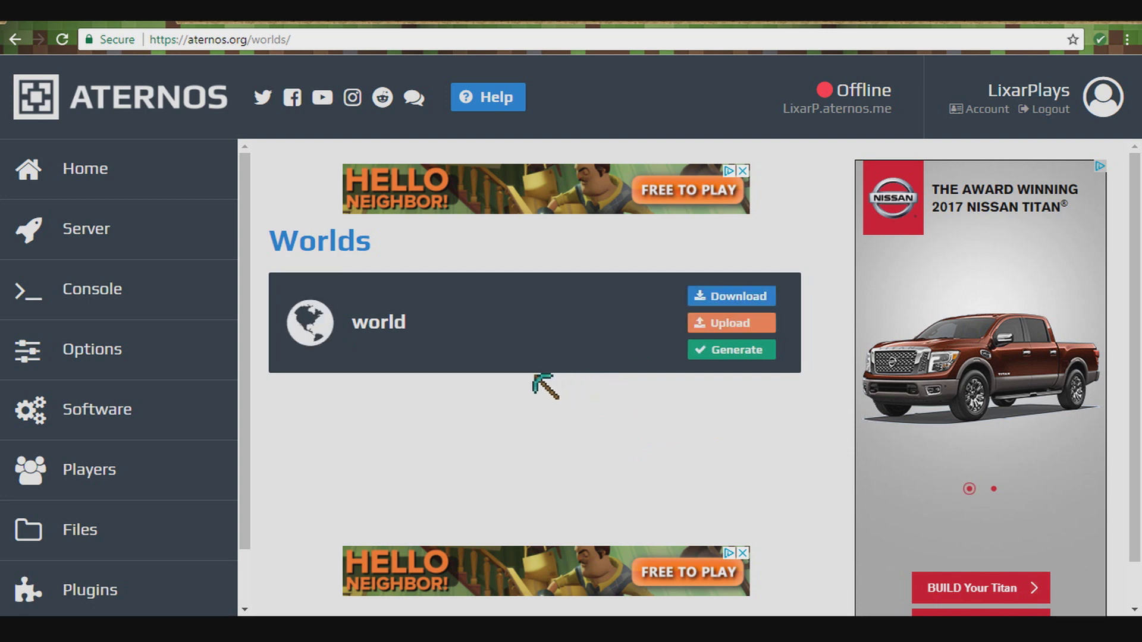
click(113, 169)
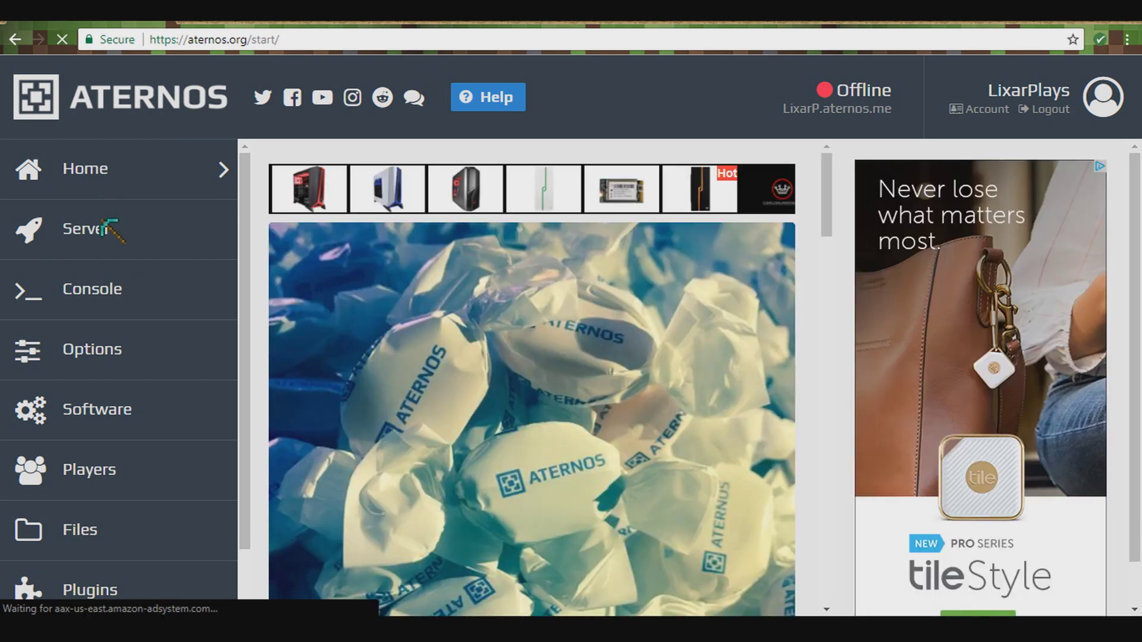
- Start the server, accept the EULA, and allow Aternos browser notifications
click(103, 224)
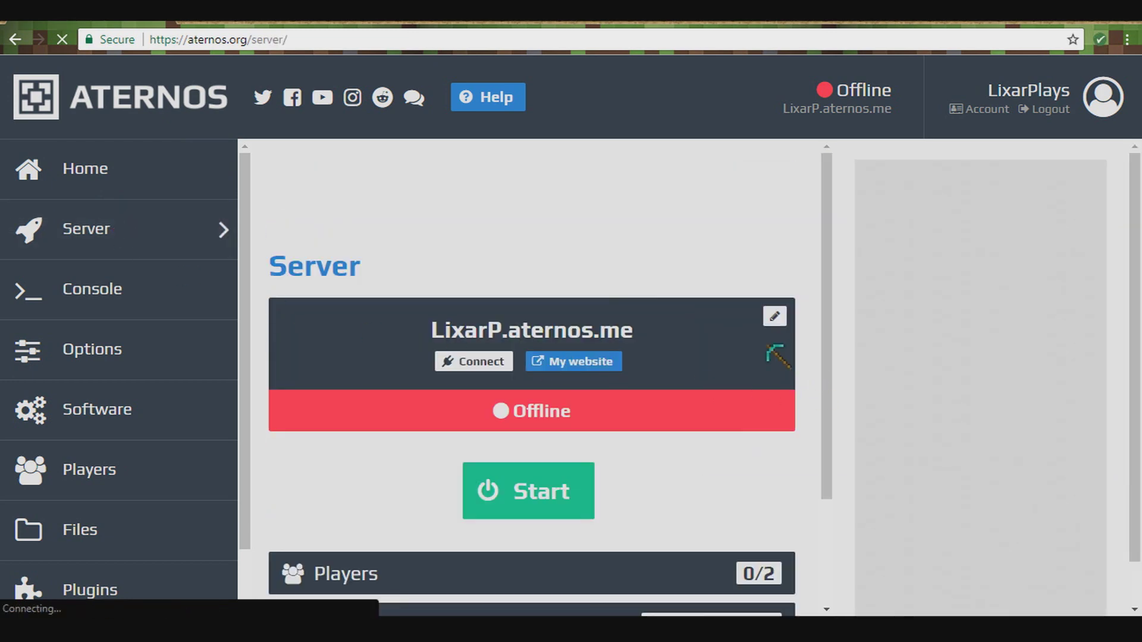
scroll(711, 312, down, 2)
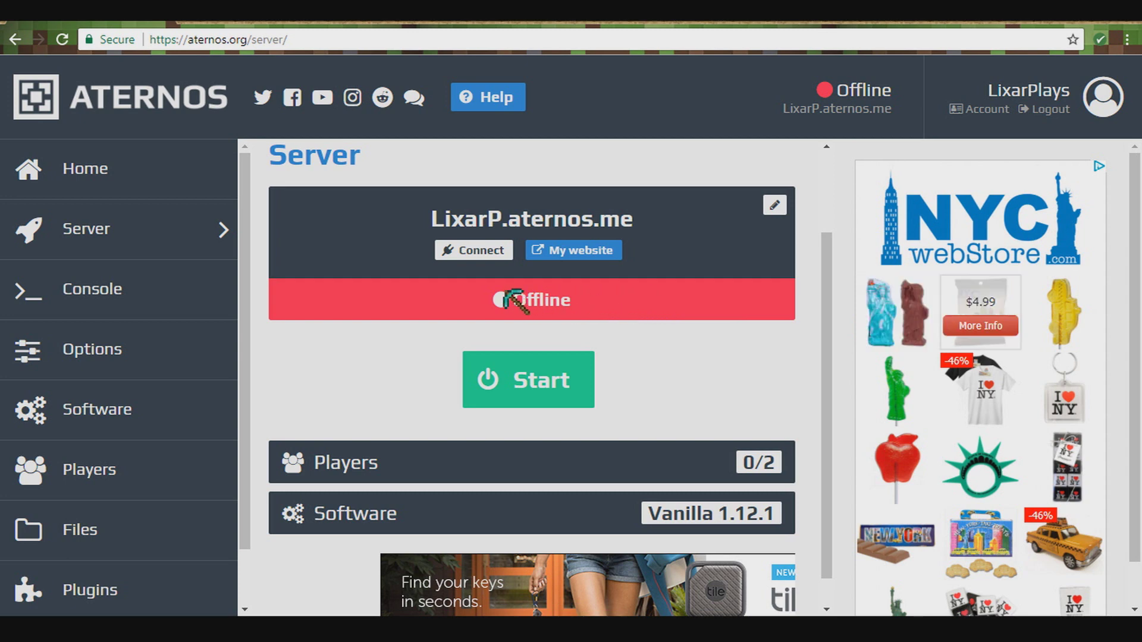
click(538, 374)
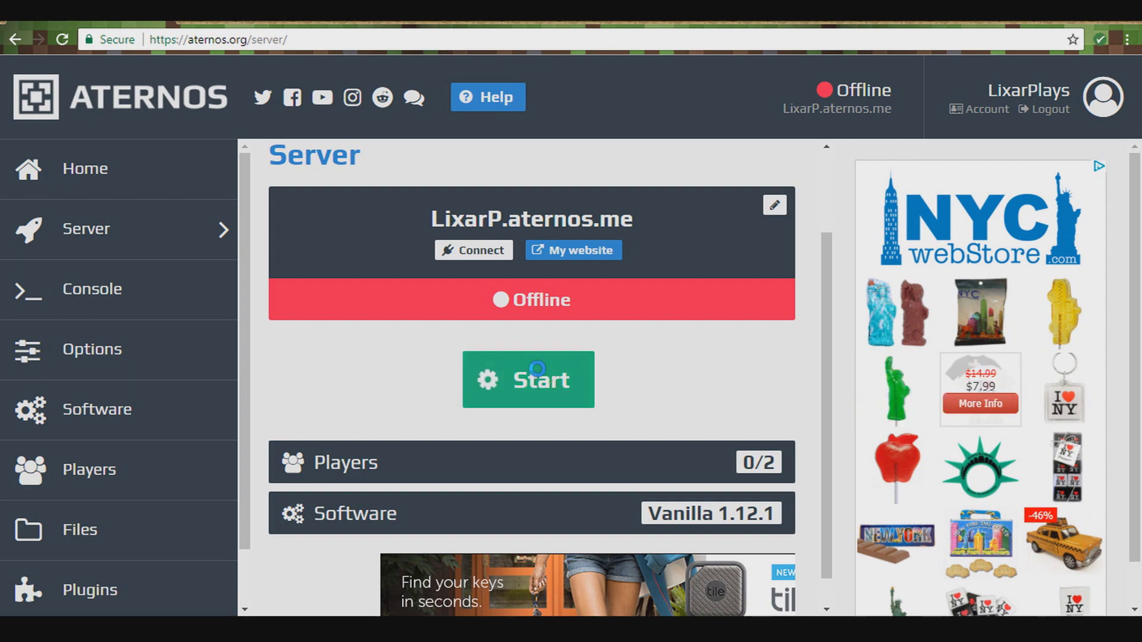
click(672, 285)
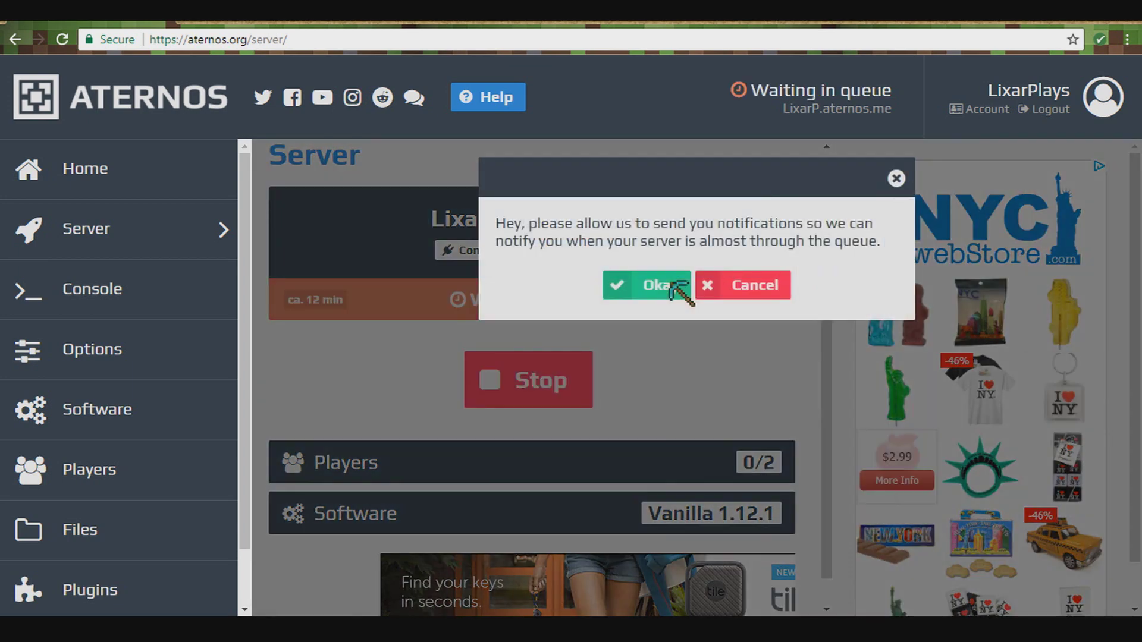
click(673, 285)
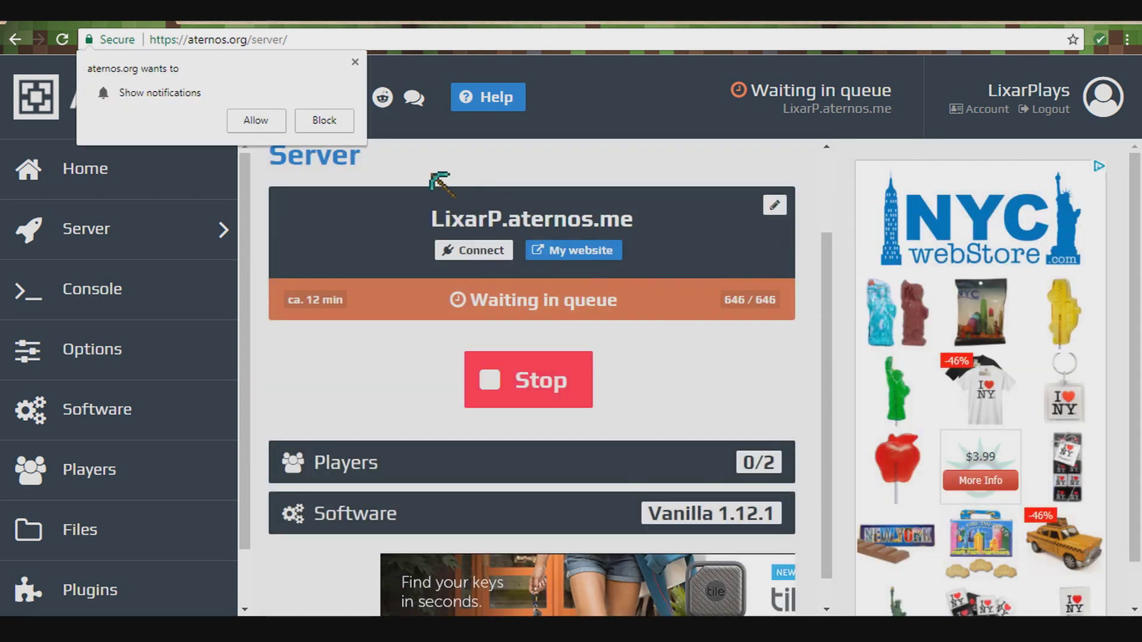
click(256, 120)
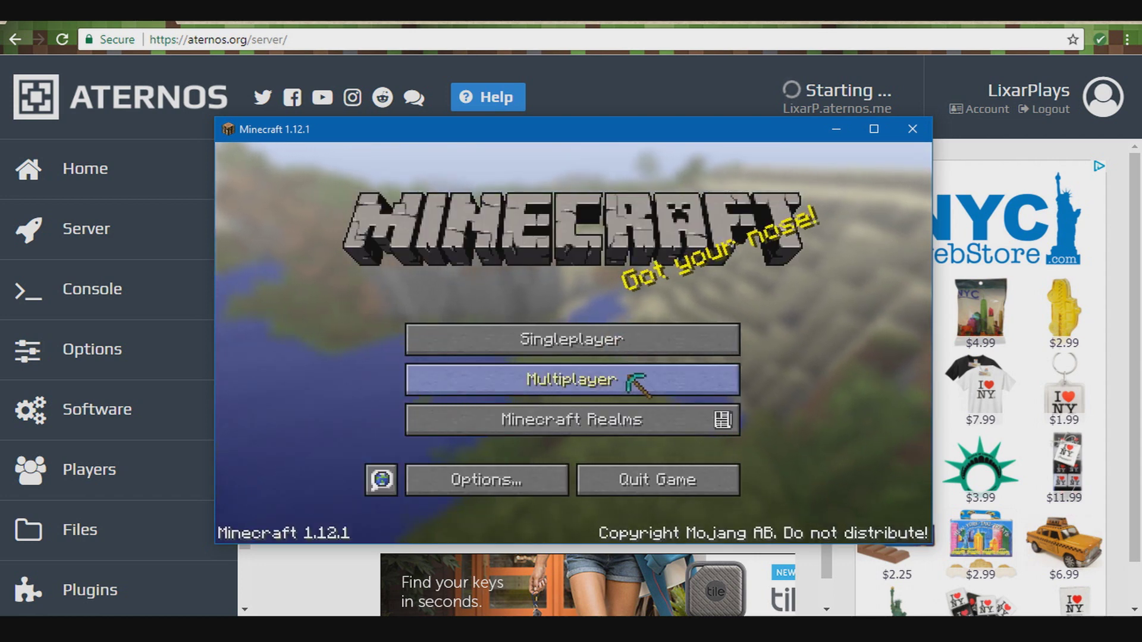
- Open Multiplayer Direct Connect and clear the old server address
click(648, 392)
click(642, 472)
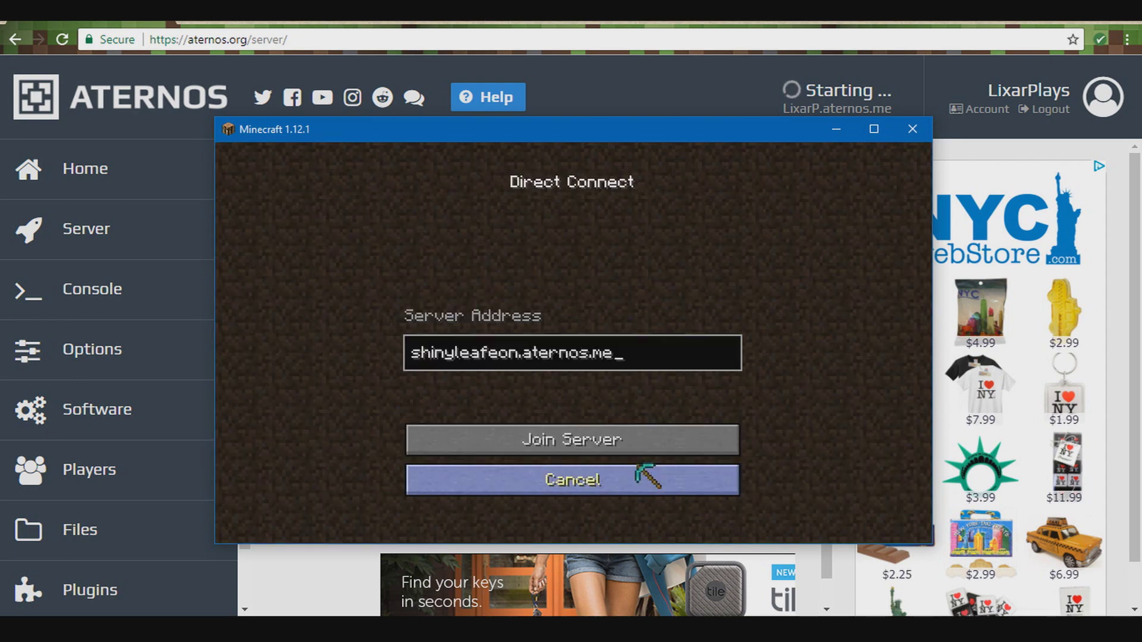
key(ctrl+a)
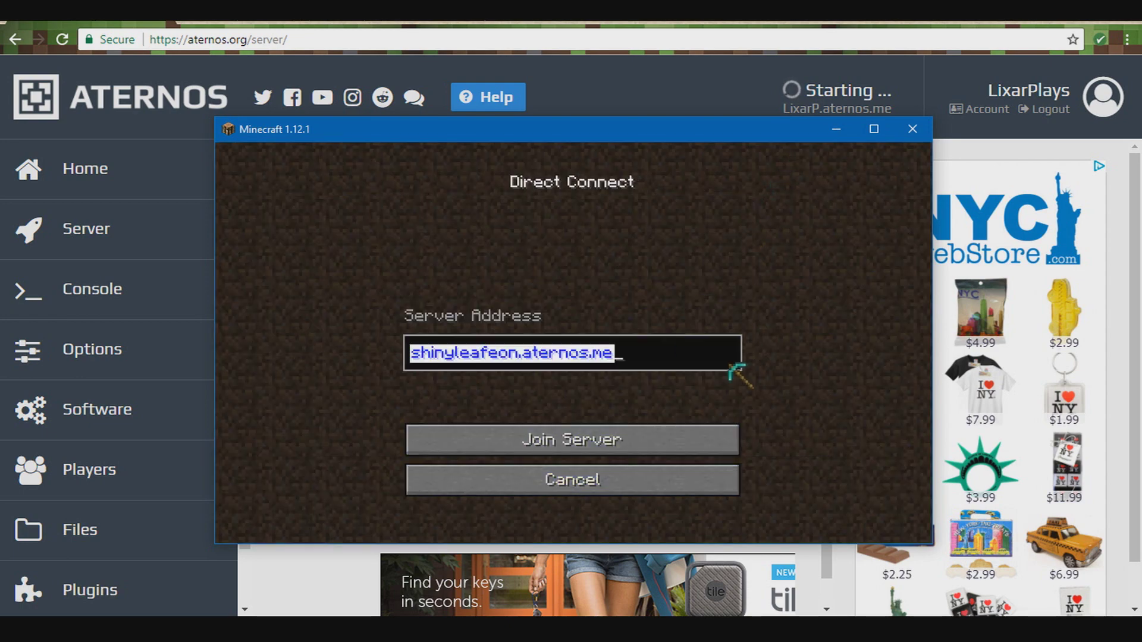
key(BackSpace)
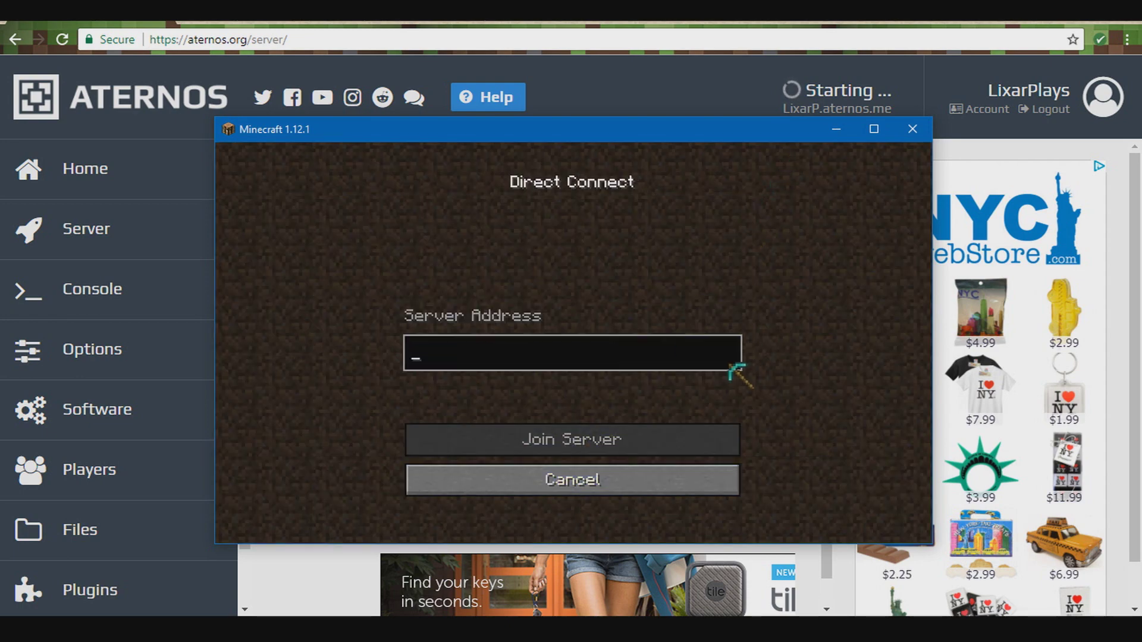
- Copy the server address from the Aternos page and paste it into Server Address
click(836, 129)
drag(652, 221, 421, 204)
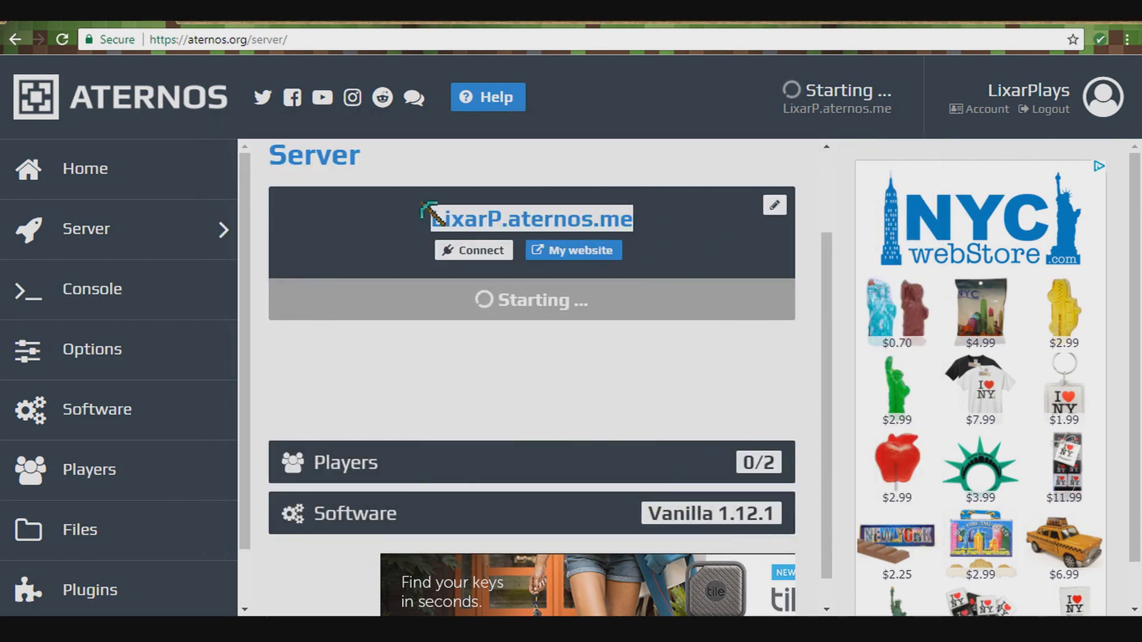
right_click(476, 208)
click(523, 220)
click(598, 437)
key(alt+Tab)
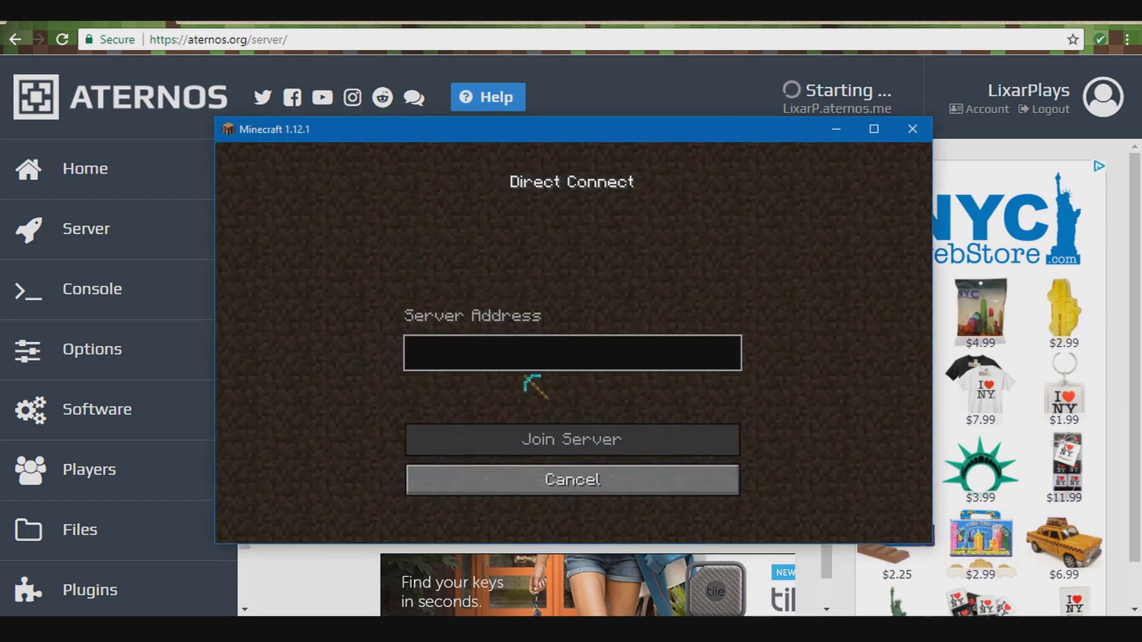
key(ctrl+v)
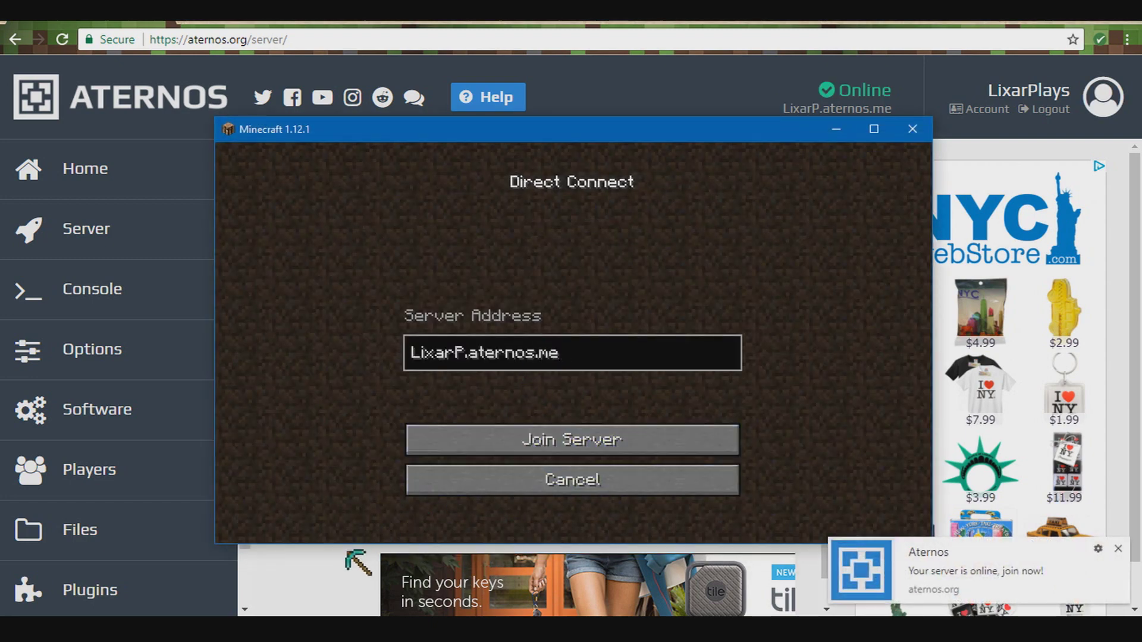
key(alt+Tab)
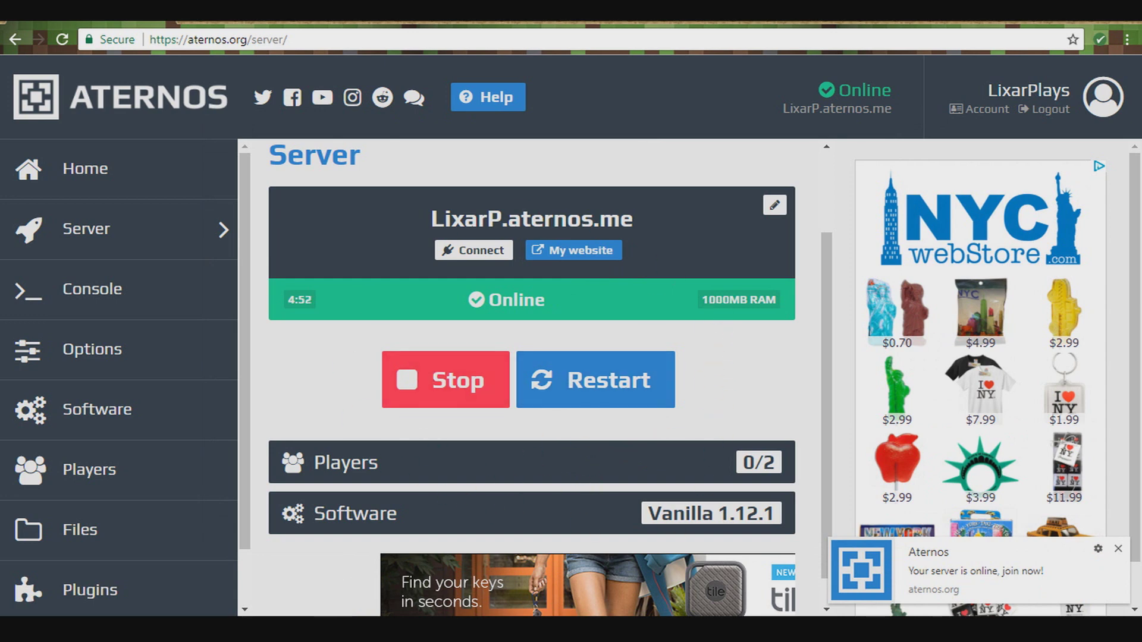
- Join the Aternos server and fly over the mesa canyon, checking the debug overlay
key(alt+Tab)
click(572, 435)
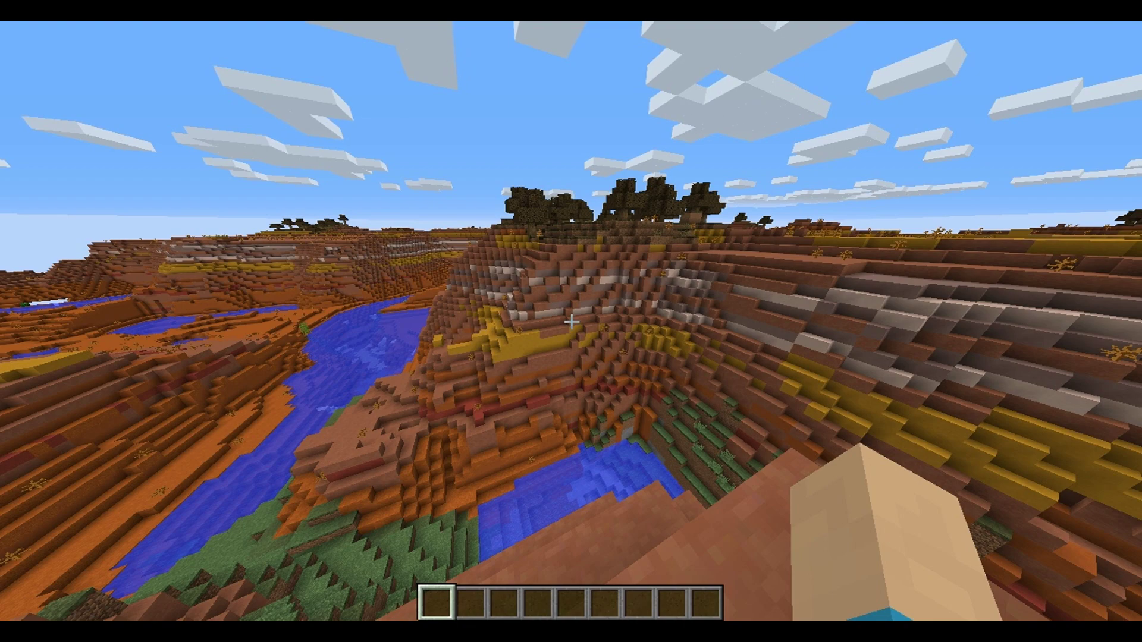
key(space)
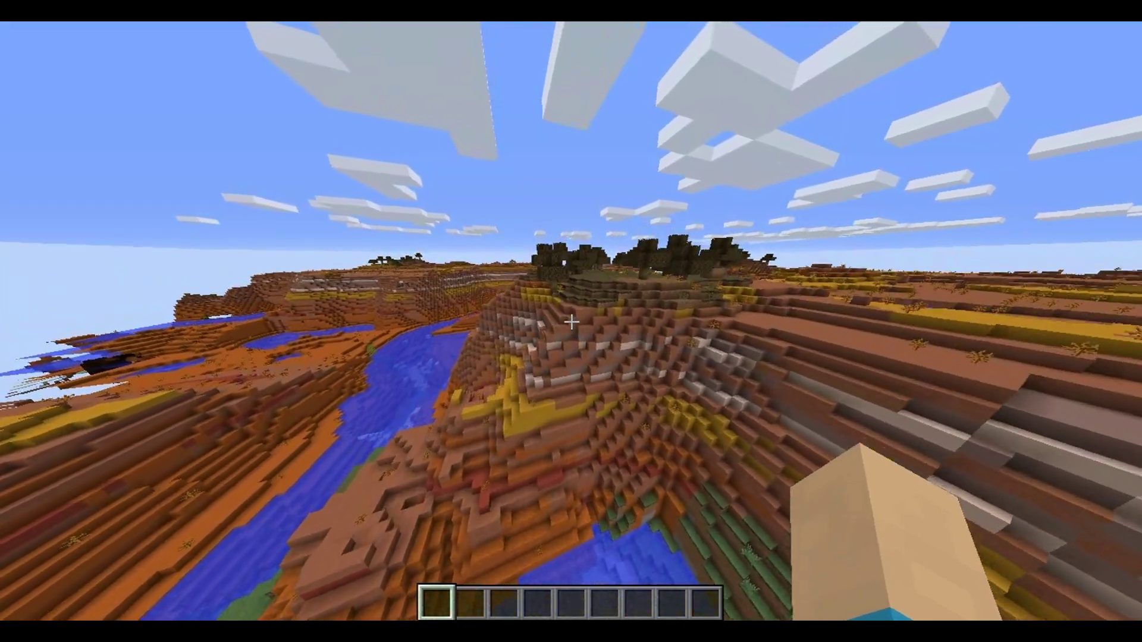
key(w)
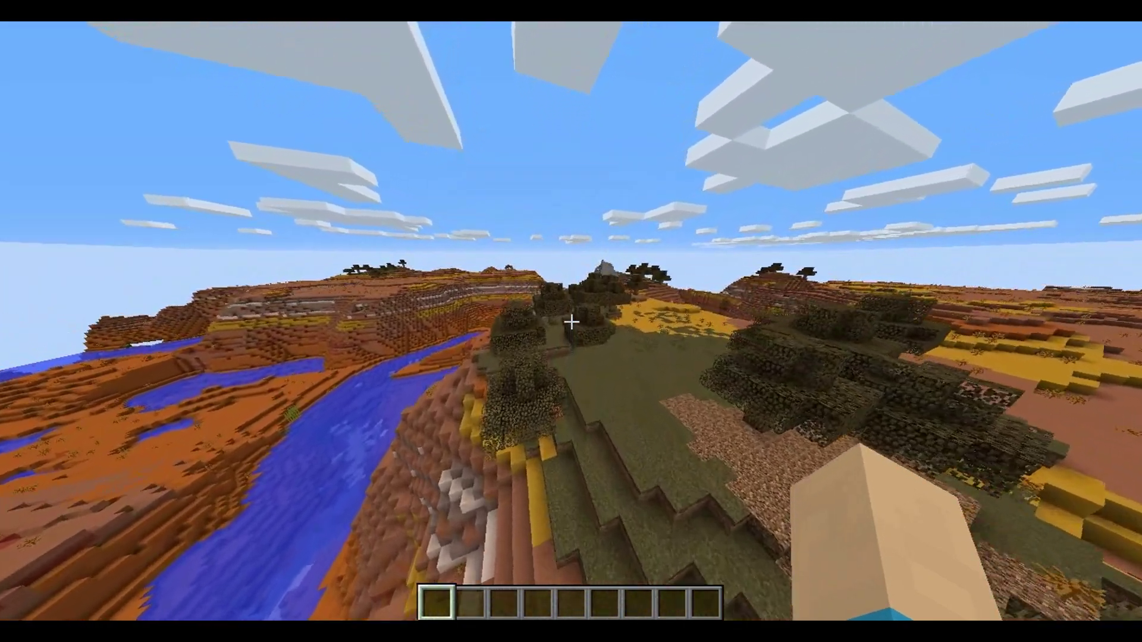
key(w)
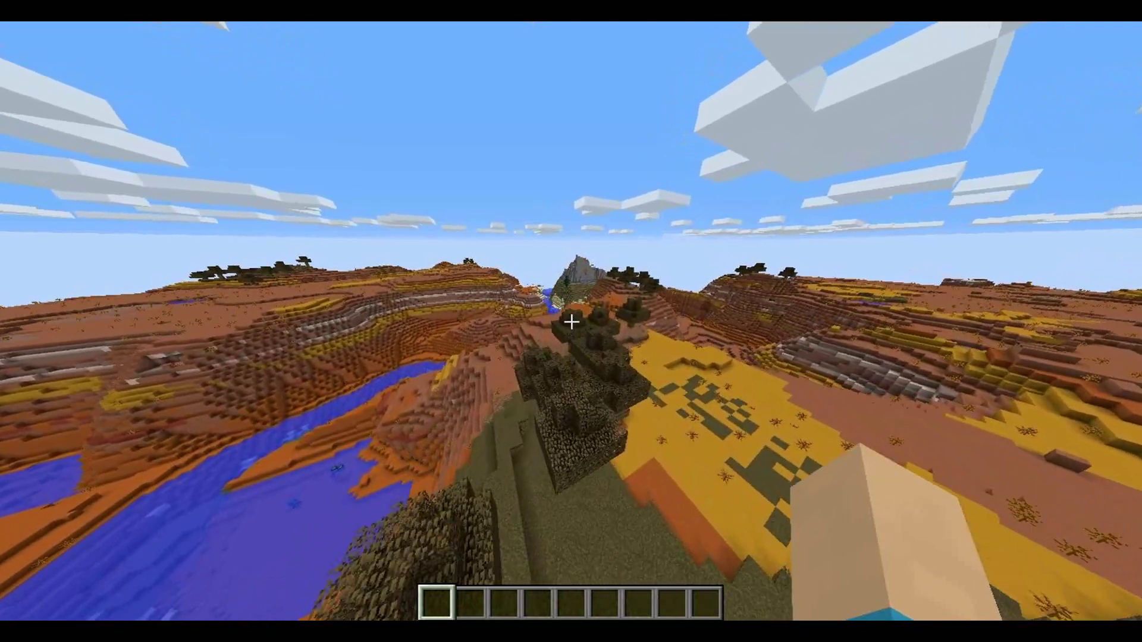
key(w)
key(F3)
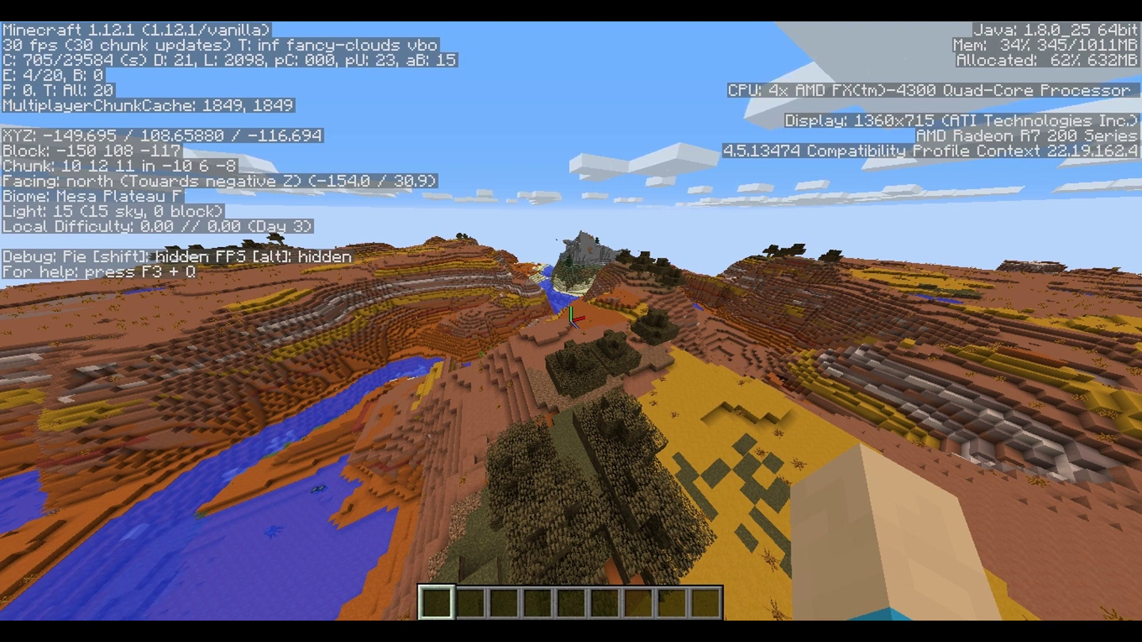
key(F3)
- Raise the render distance to 32 chunks in Video Settings
key(Escape)
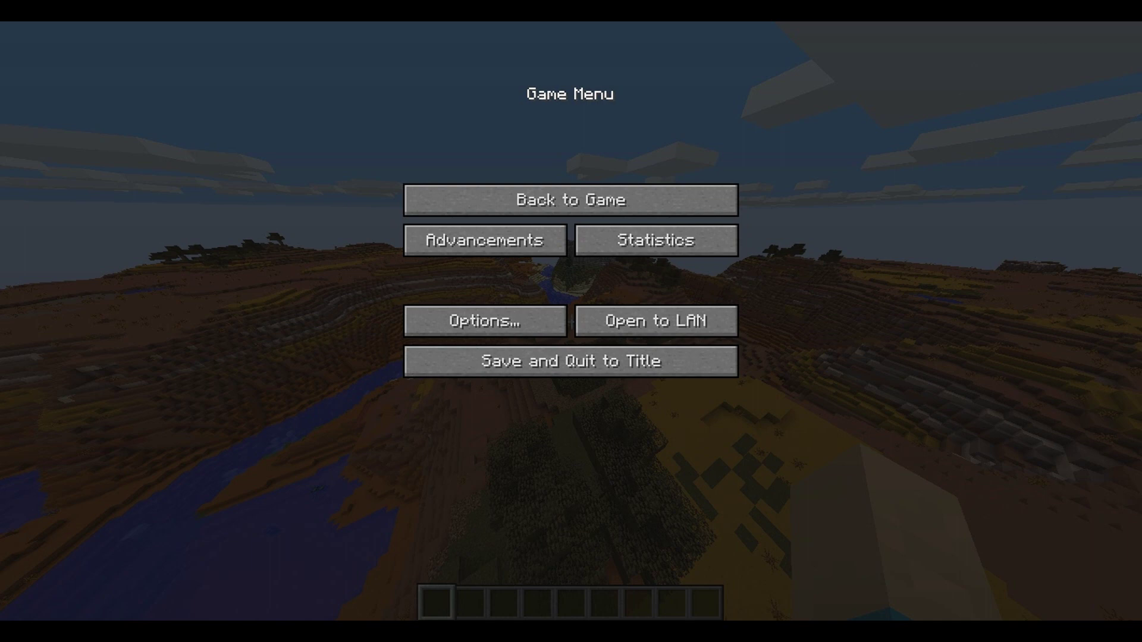
click(485, 321)
click(436, 246)
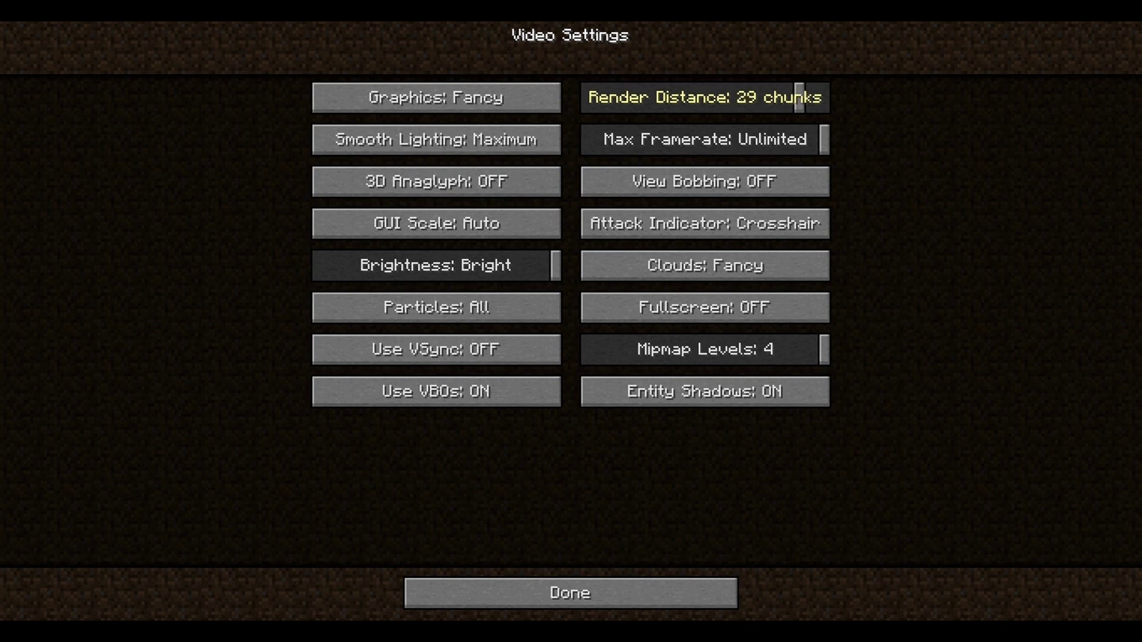
drag(800, 97, 824, 97)
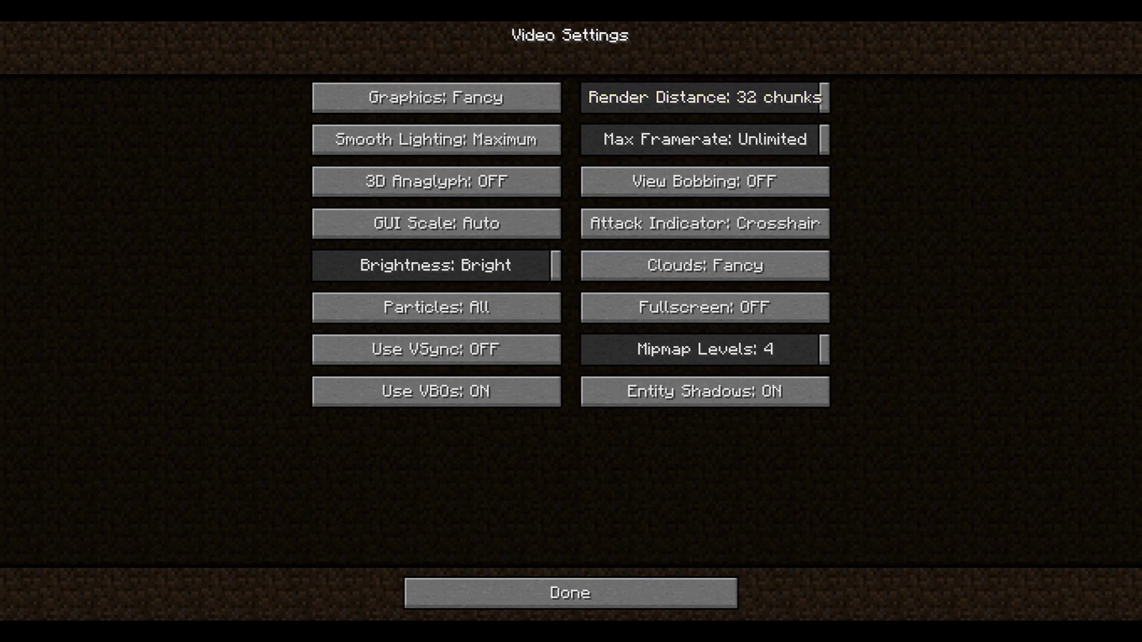
click(571, 593)
click(571, 415)
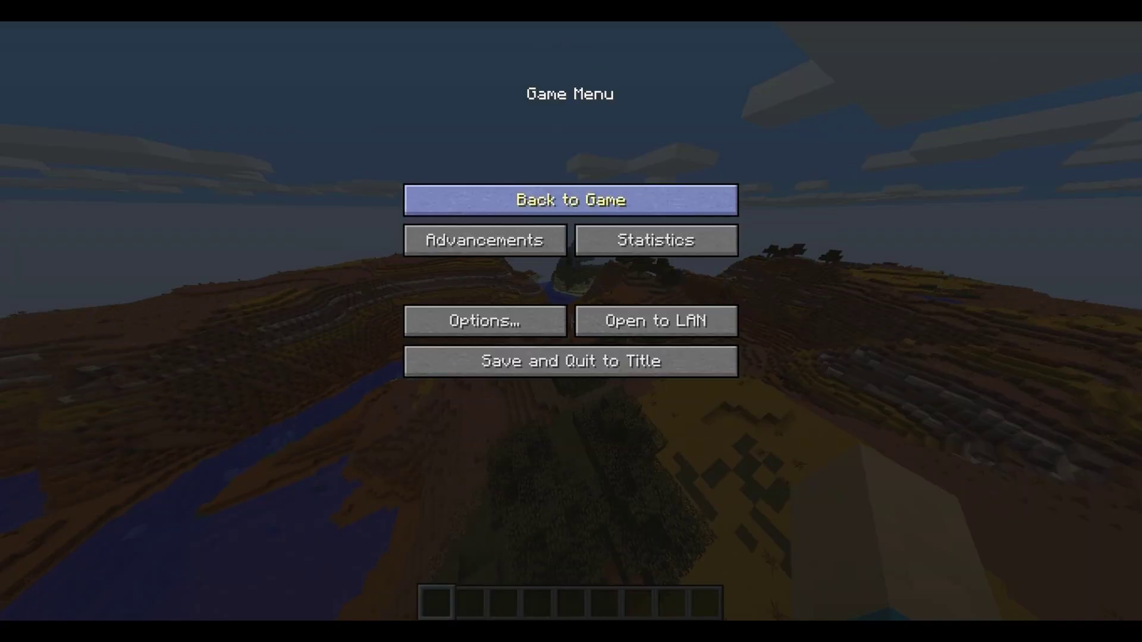
- Resume the game, fly over the mesa toward the snowy peak, then open the creative inventory
click(571, 200)
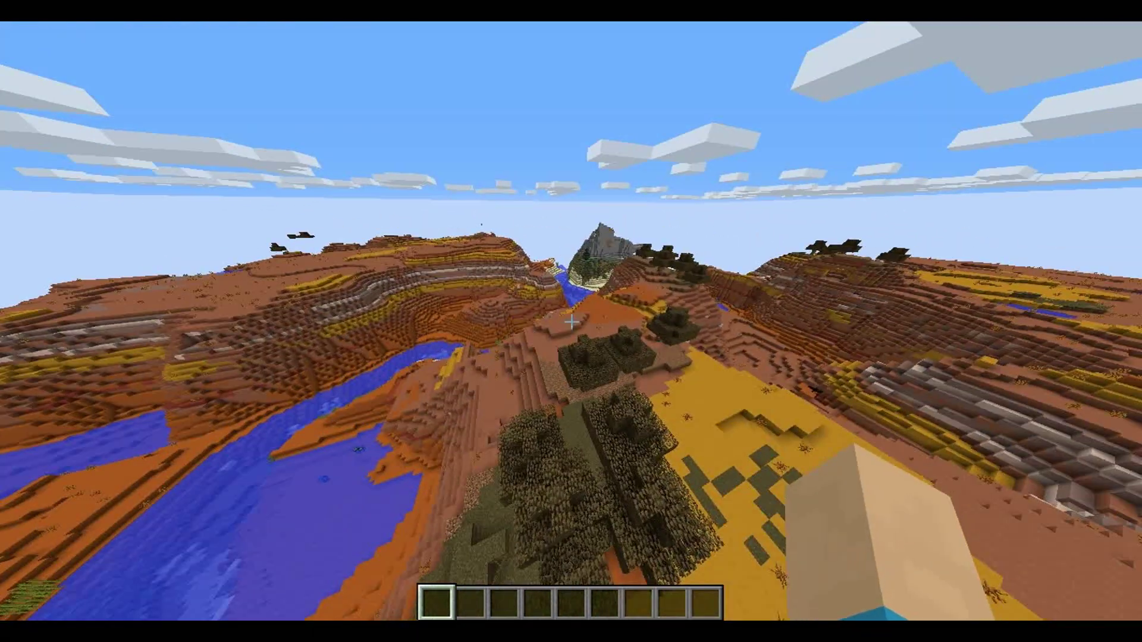
key(F3)
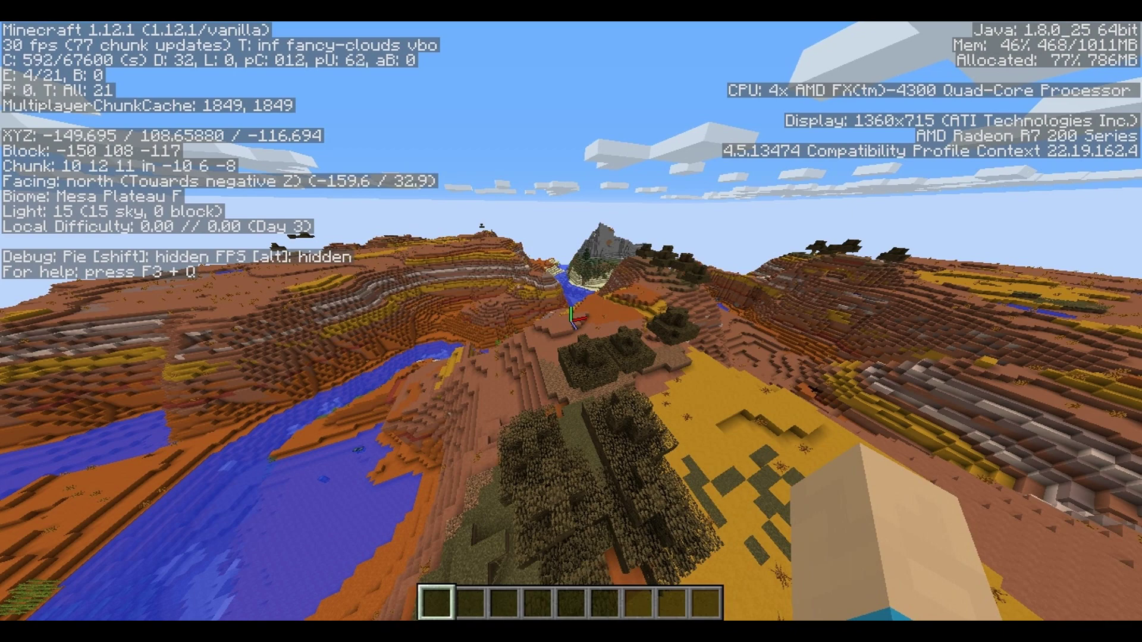
key(F3)
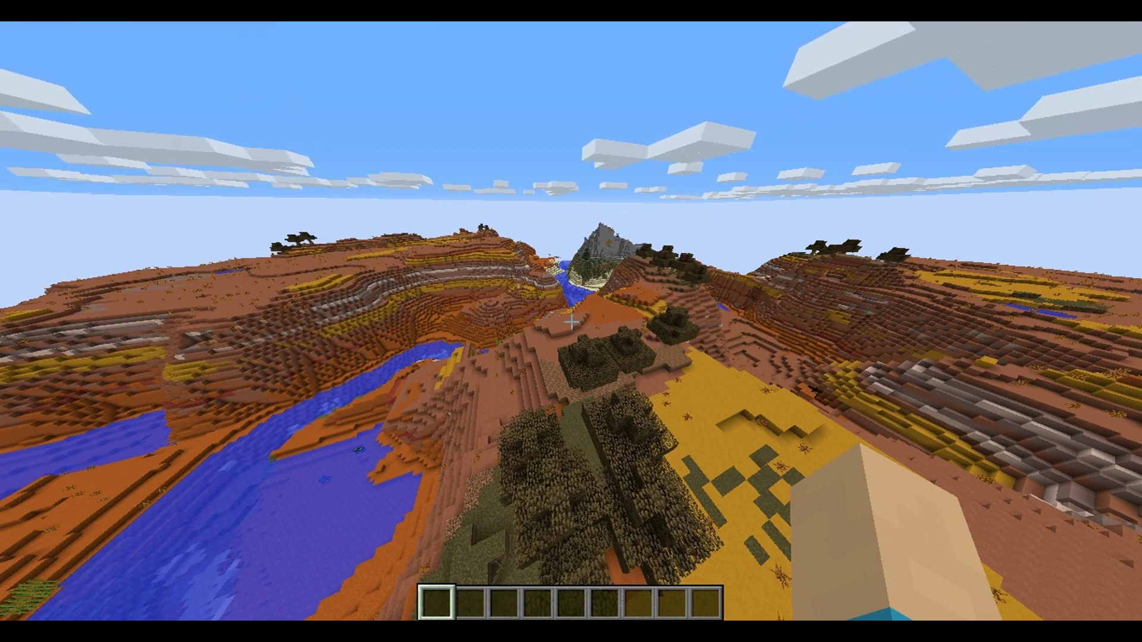
key(w)
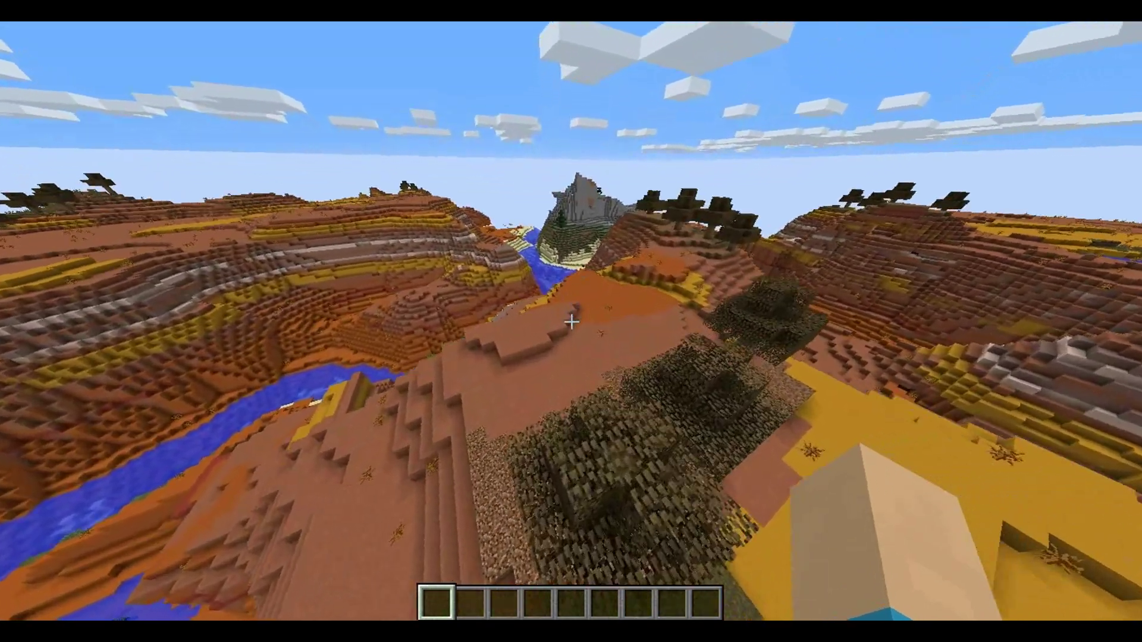
key(w)
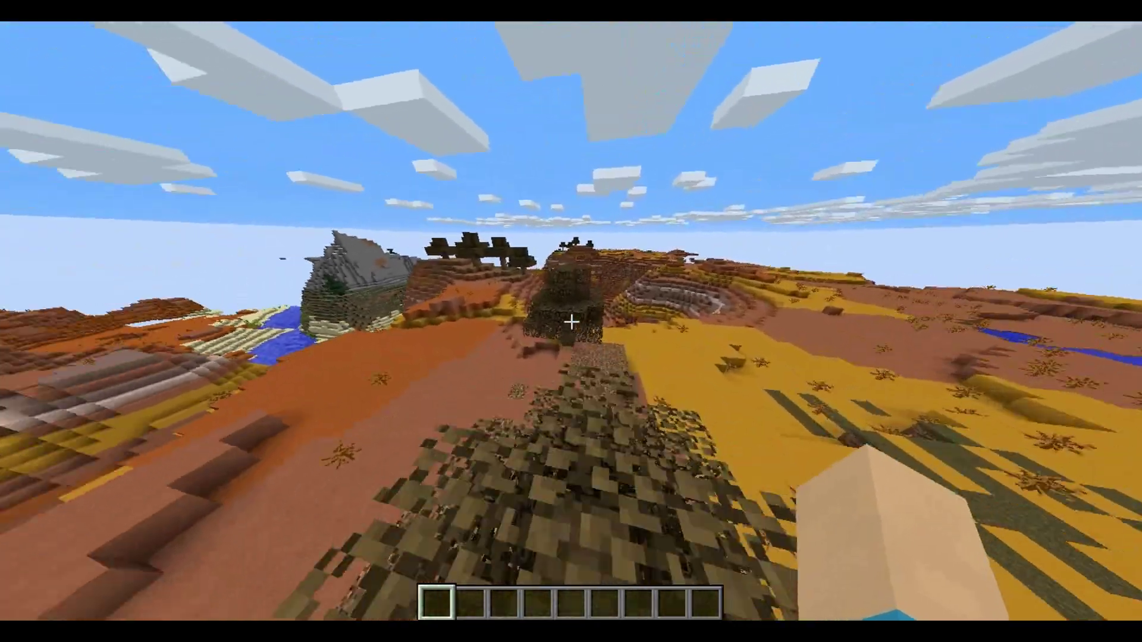
key(w)
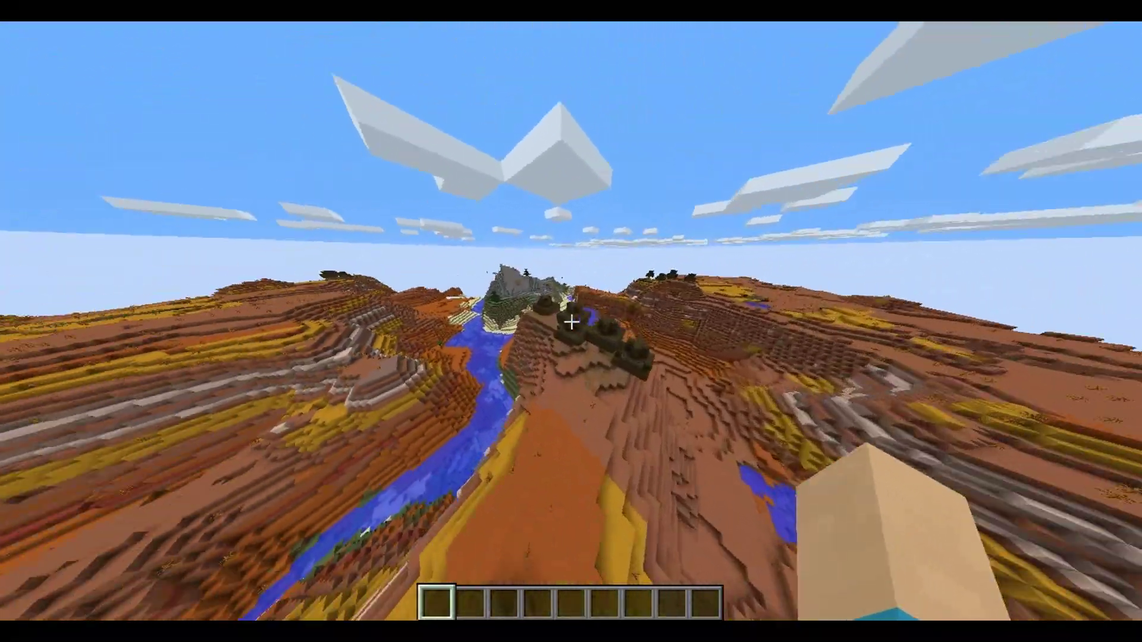
key(w)
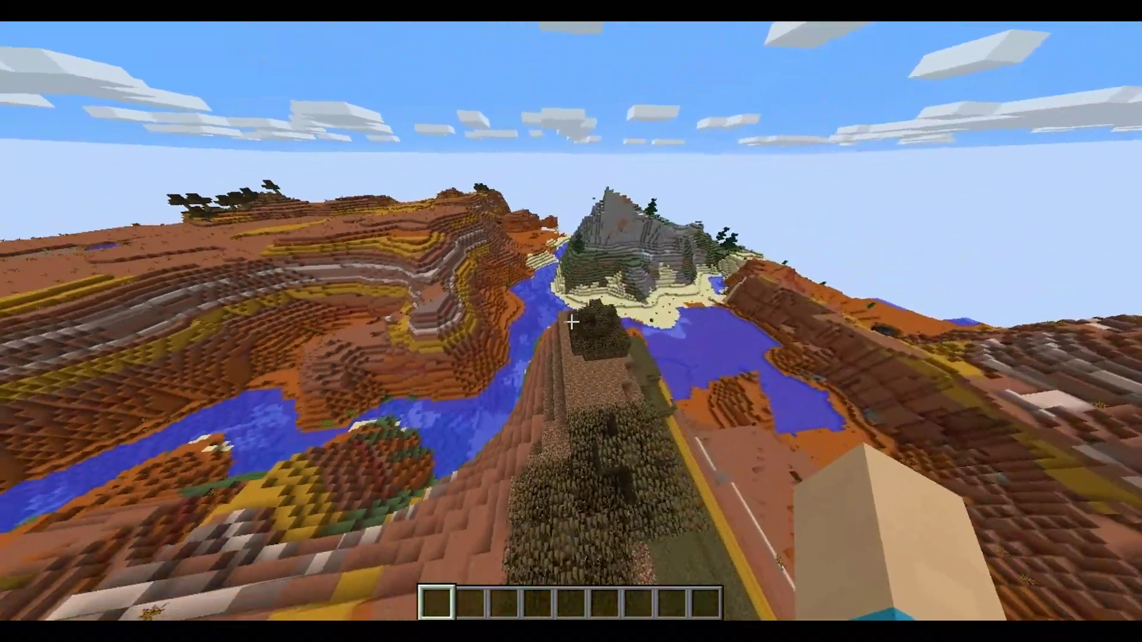
key(w)
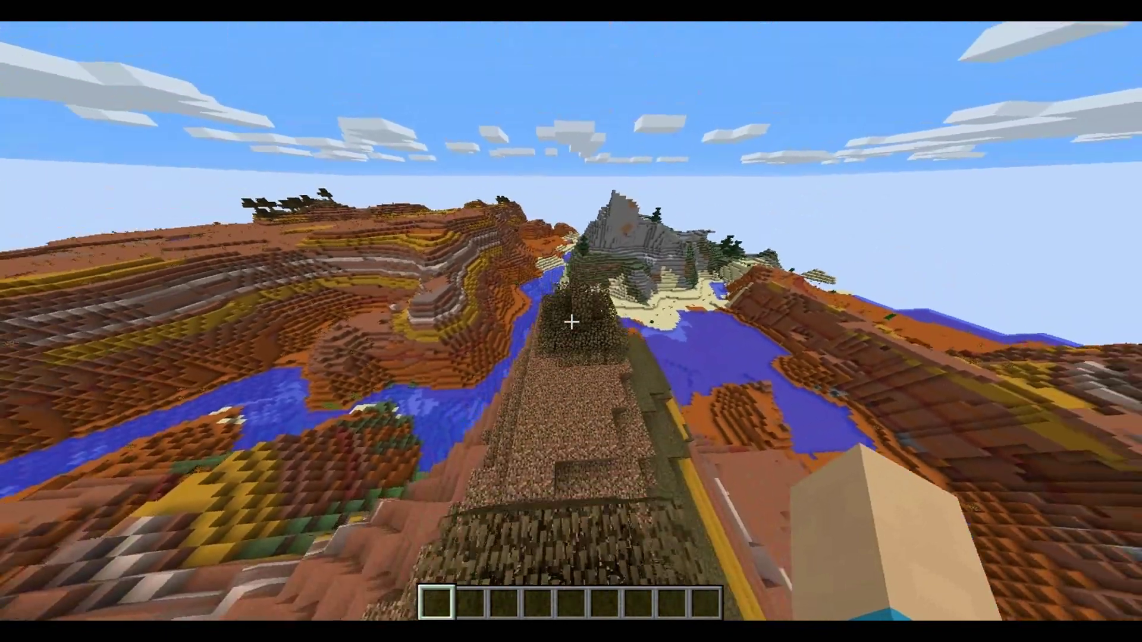
key(w)
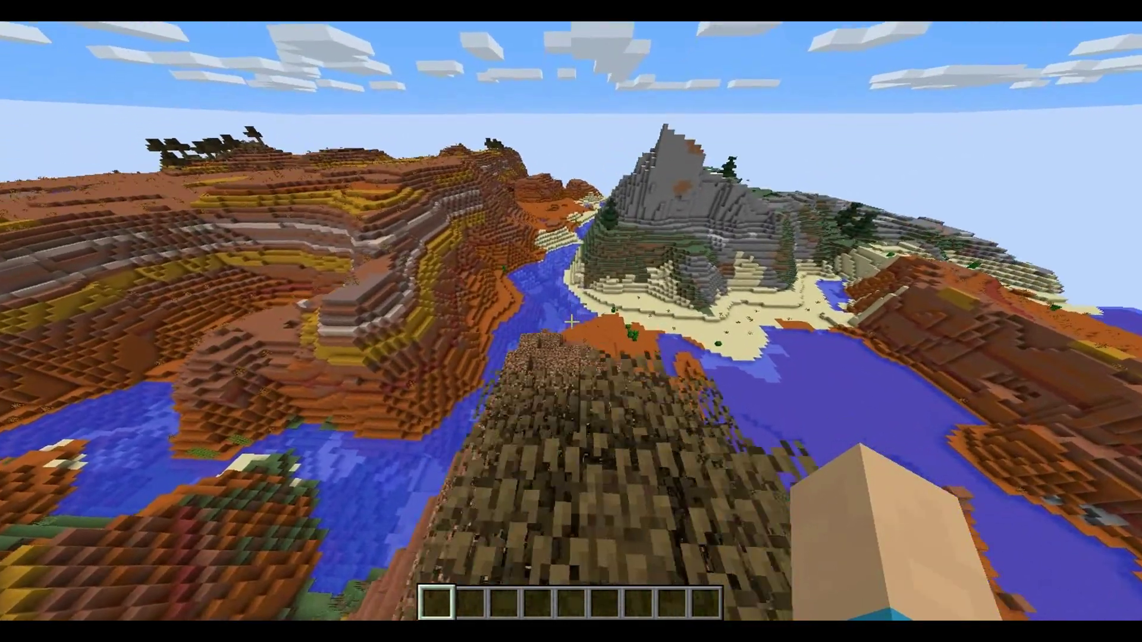
key(e)
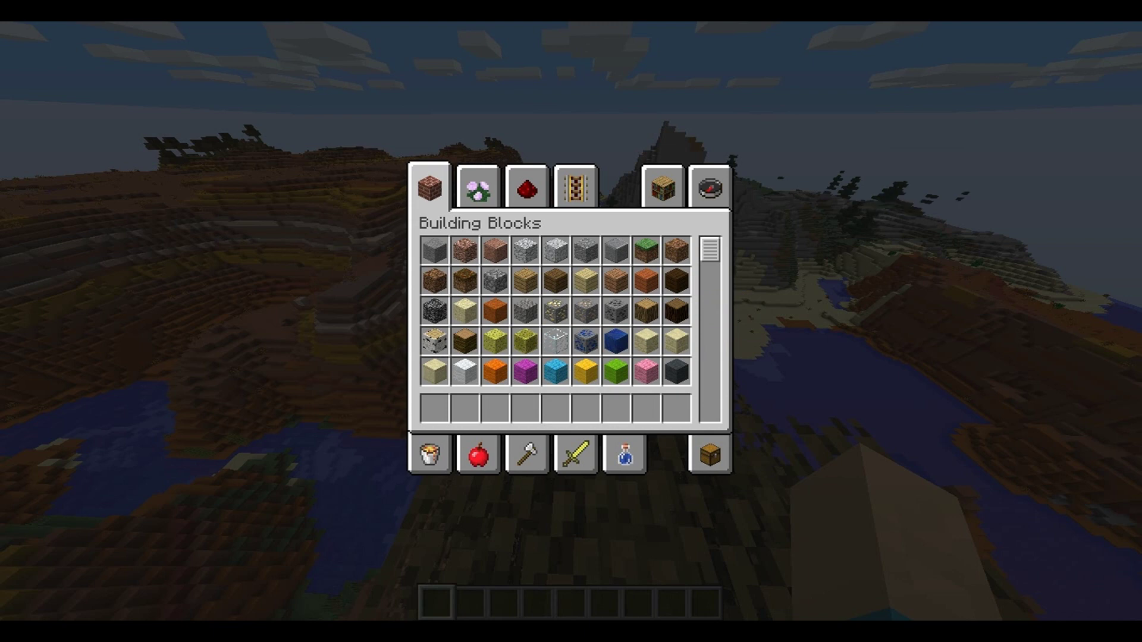